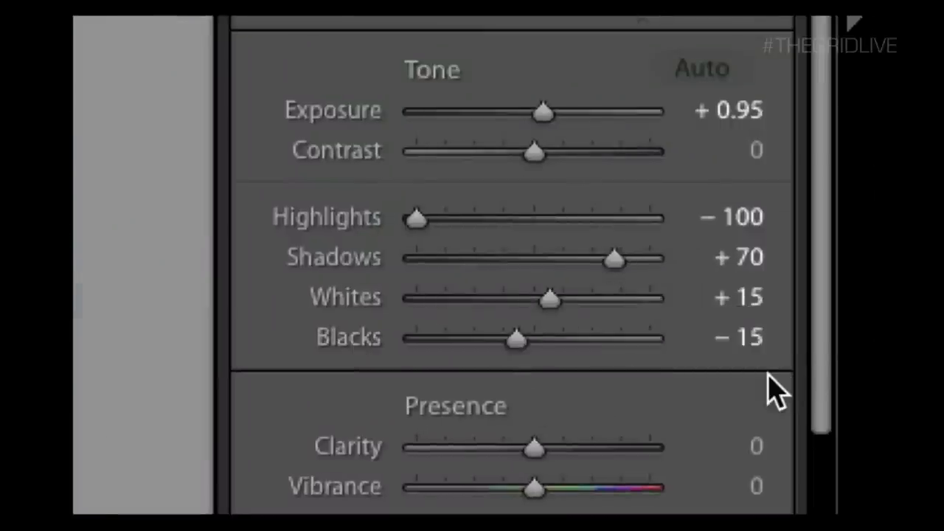
Set the photo's basic adjustments to Clarity +58, Shadows +100, Exposure +0.40 and Contrast +53.
key(alt)
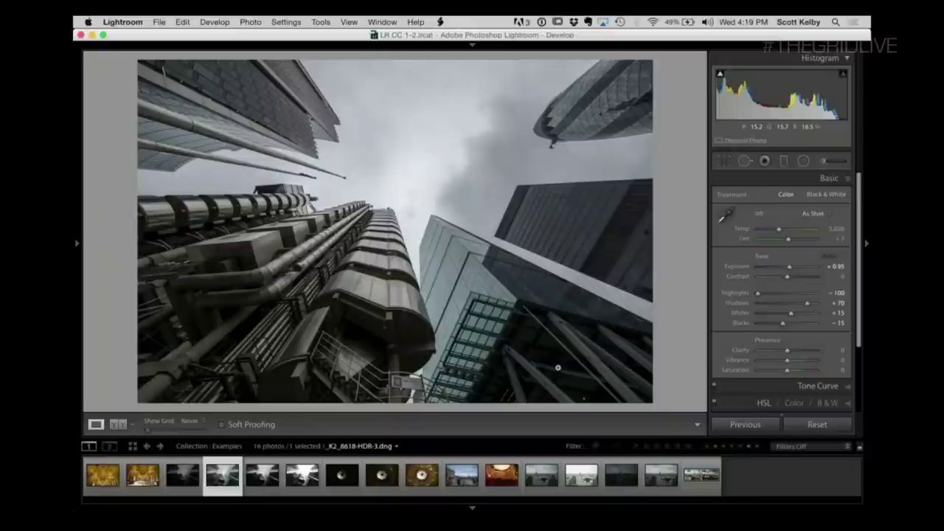
key(alt)
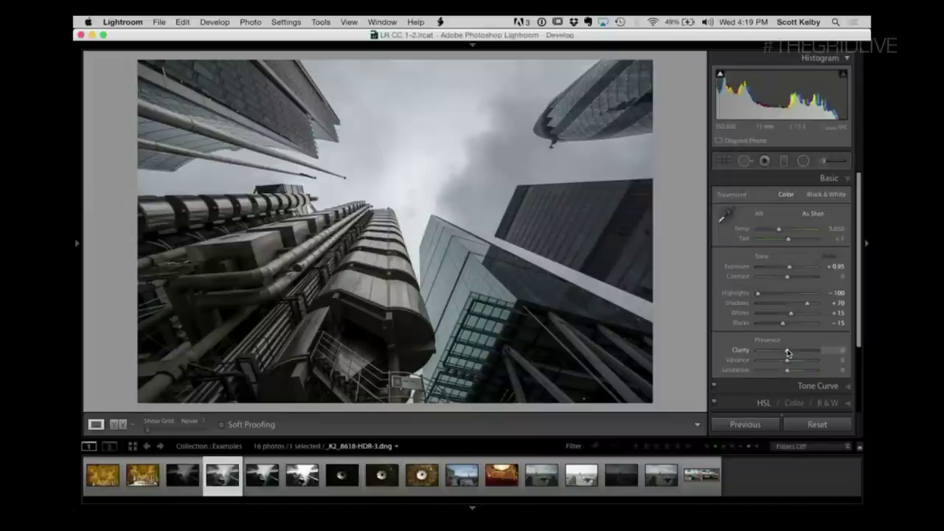
drag(788, 353, 804, 354)
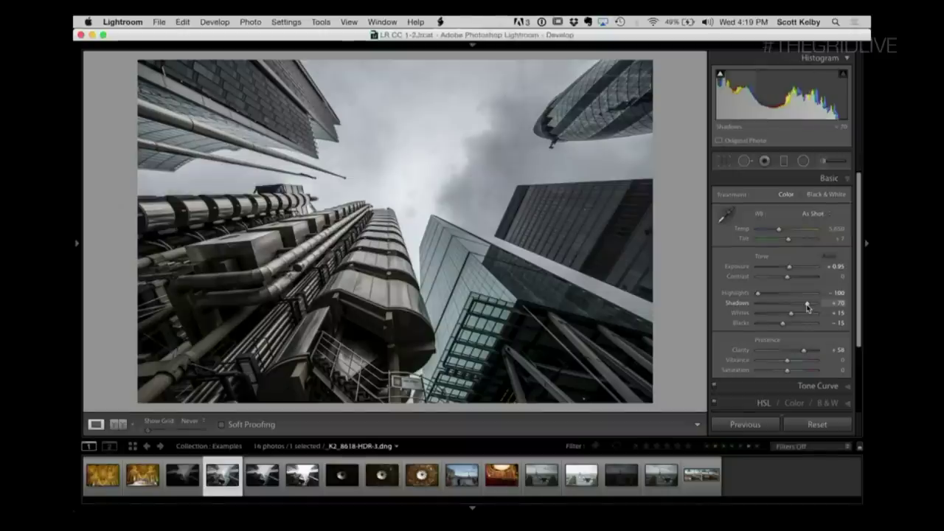
drag(808, 305, 830, 308)
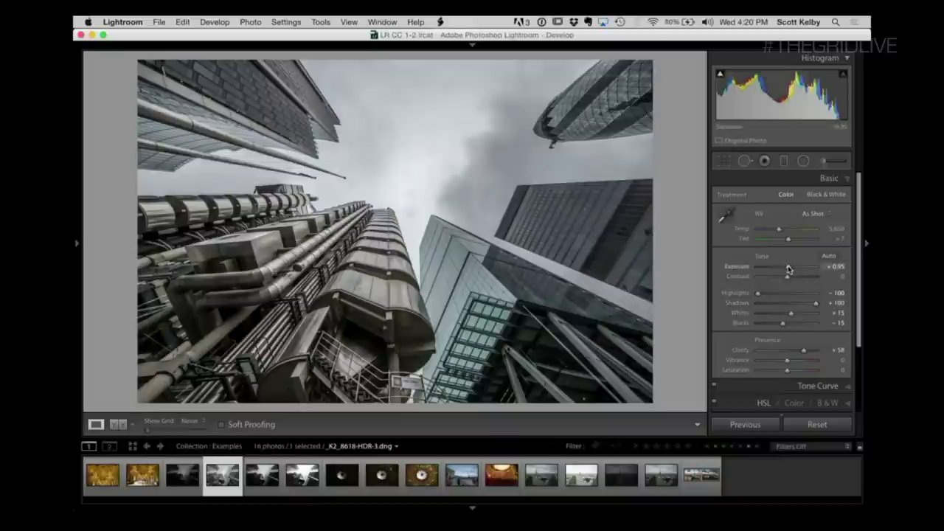
drag(789, 269, 803, 278)
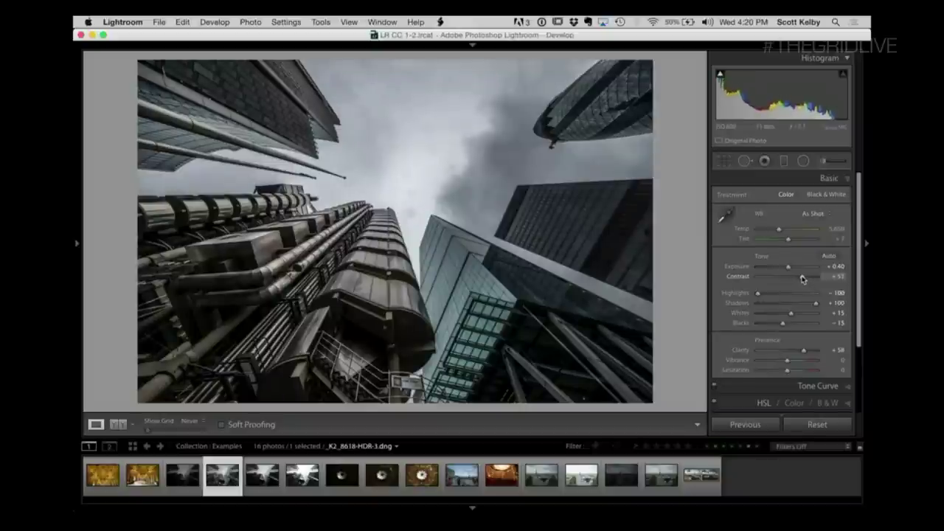
Activate the Adjustment Brush, reset all its effect sliders to zero, and set its Exposure to -0.79.
click(834, 163)
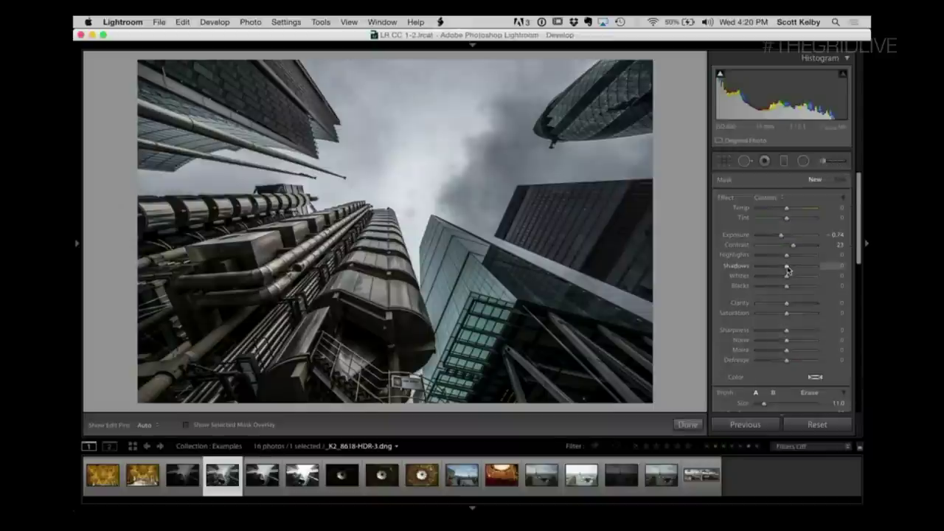
key(alt)
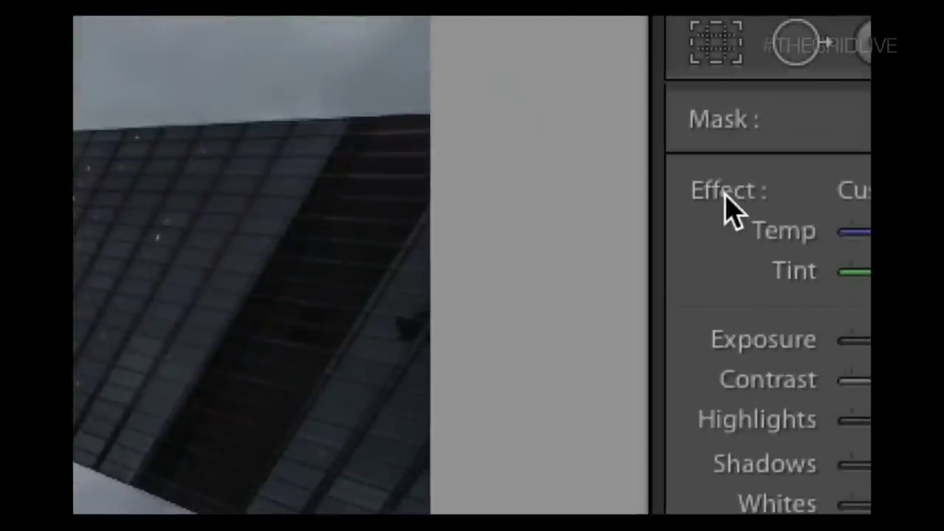
key(alt)
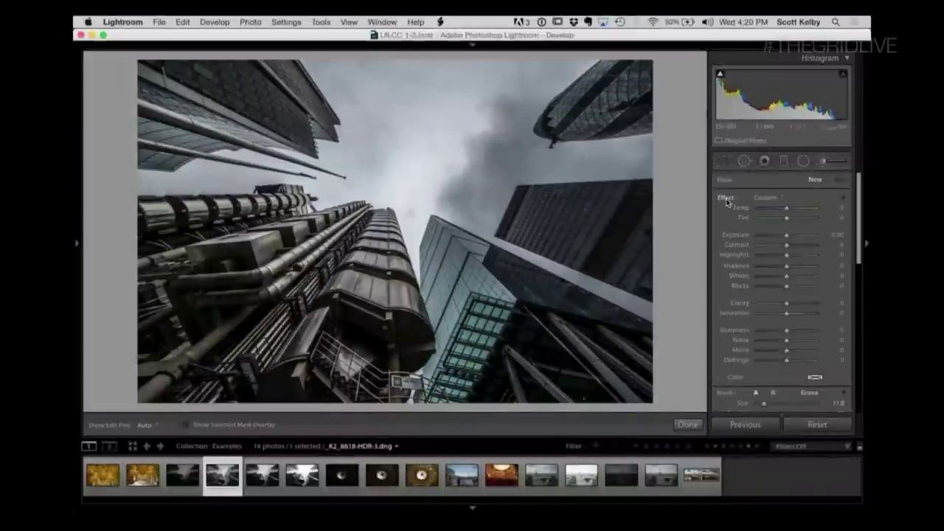
drag(785, 235, 781, 238)
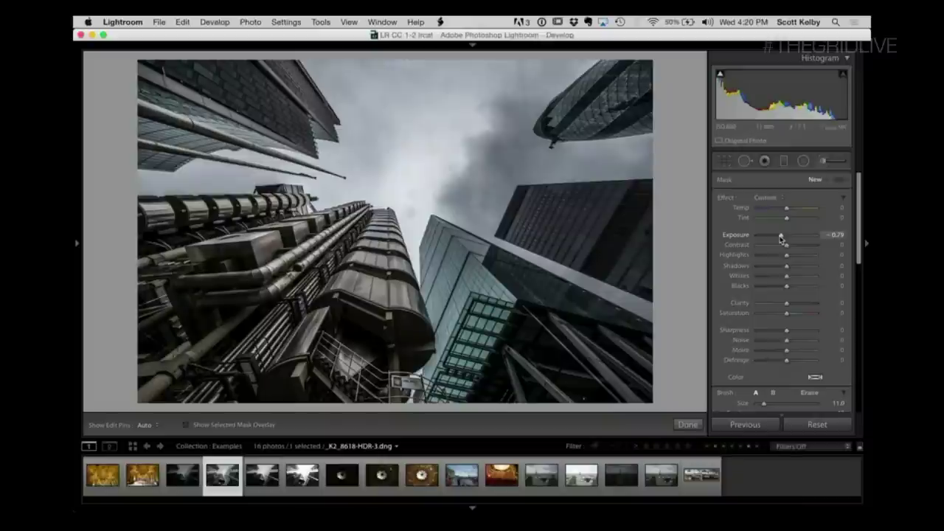
With Auto Mask off, paint the darkening brush over the open sky and the clouds between the buildings.
scroll(774, 280, down, 5)
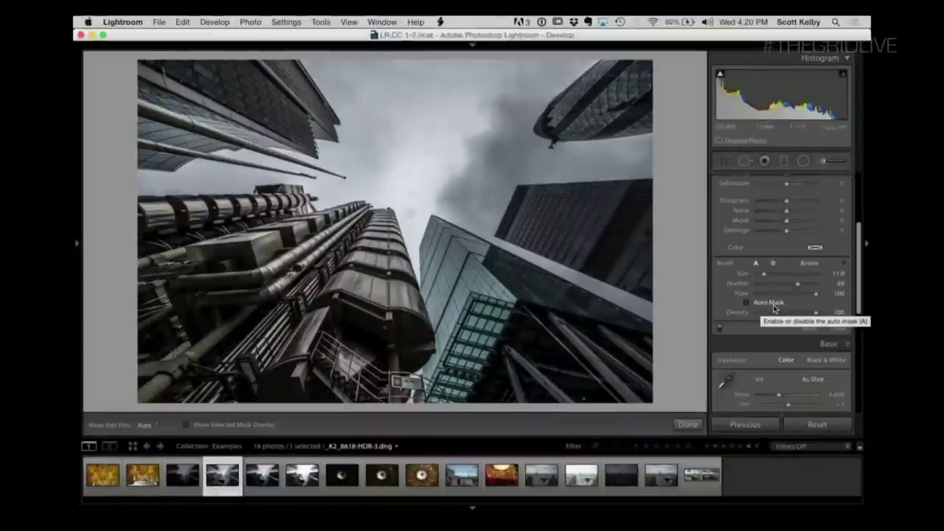
key(h)
mouse_move(491, 126)
mouse_down()
mouse_move(480, 110)
mouse_move(352, 66)
mouse_move(346, 95)
mouse_move(442, 70)
mouse_move(531, 92)
mouse_move(458, 158)
mouse_move(365, 195)
mouse_move(368, 129)
mouse_move(424, 170)
mouse_move(479, 166)
mouse_up()
mouse_move(399, 126)
mouse_down()
mouse_move(365, 121)
mouse_move(354, 184)
mouse_move(498, 161)
mouse_move(502, 95)
mouse_up()
drag(526, 166, 649, 155)
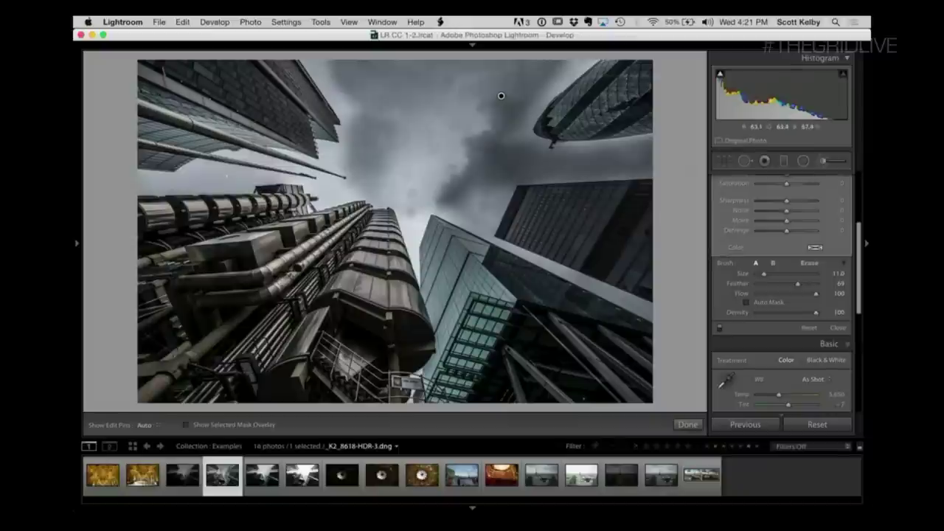
Turn on Auto Mask and paint the rest of the sky up to the building edges and around the flagpoles.
key(h)
drag(226, 175, 201, 176)
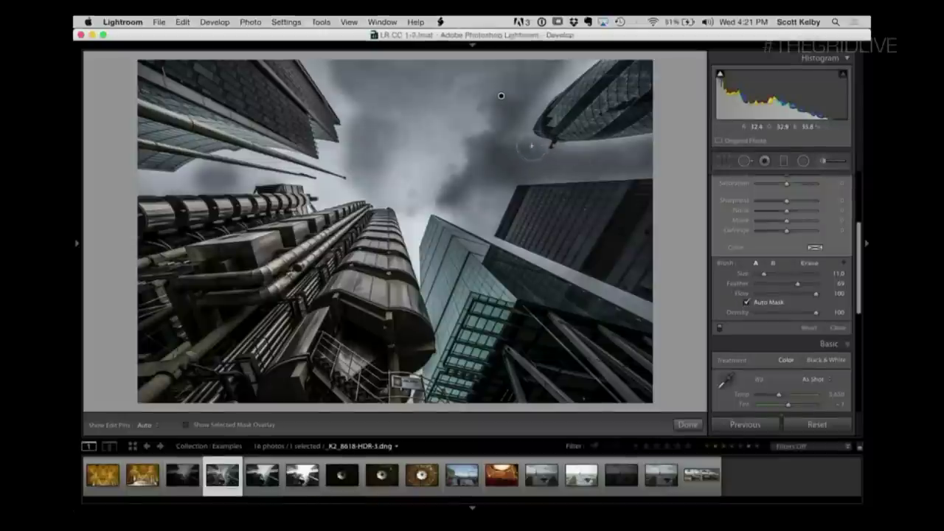
key(h)
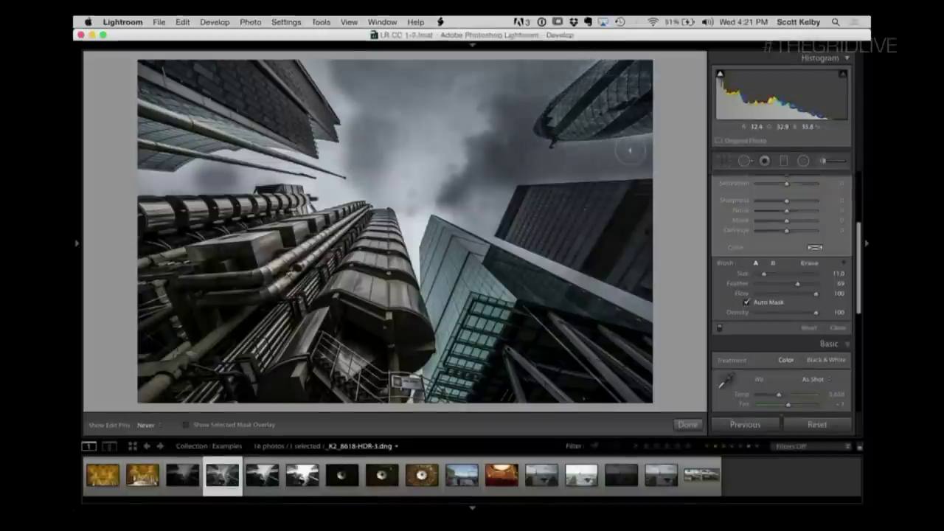
mouse_move(489, 181)
mouse_down()
mouse_move(479, 225)
mouse_move(435, 198)
mouse_move(417, 194)
mouse_move(405, 223)
mouse_up()
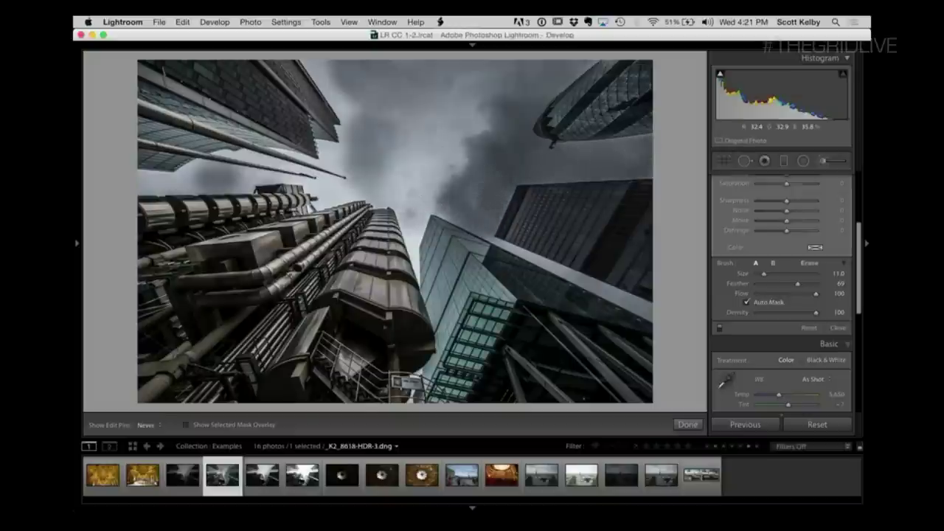
mouse_move(349, 193)
mouse_down()
mouse_move(318, 193)
mouse_move(340, 166)
mouse_move(324, 151)
mouse_up()
key(h)
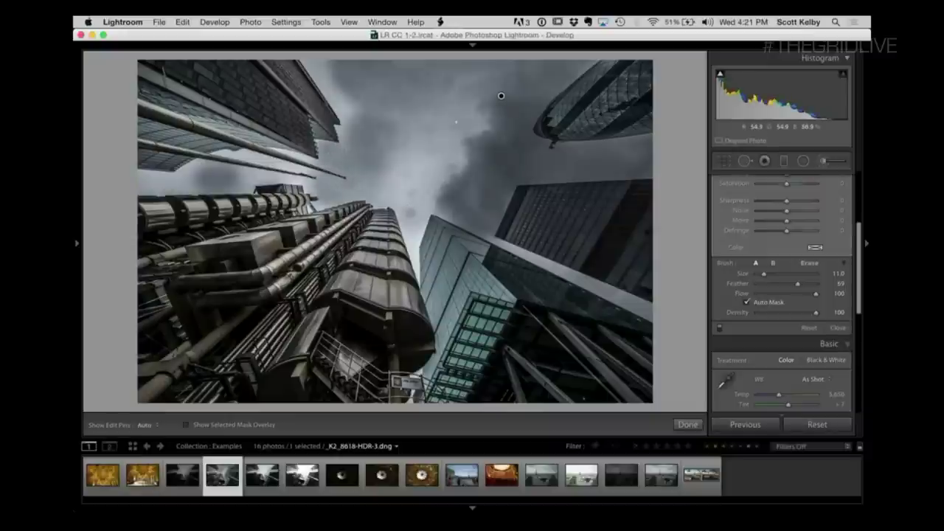
mouse_move(334, 154)
mouse_down()
mouse_move(324, 150)
mouse_move(349, 119)
mouse_move(308, 59)
mouse_move(315, 82)
mouse_move(339, 103)
mouse_up()
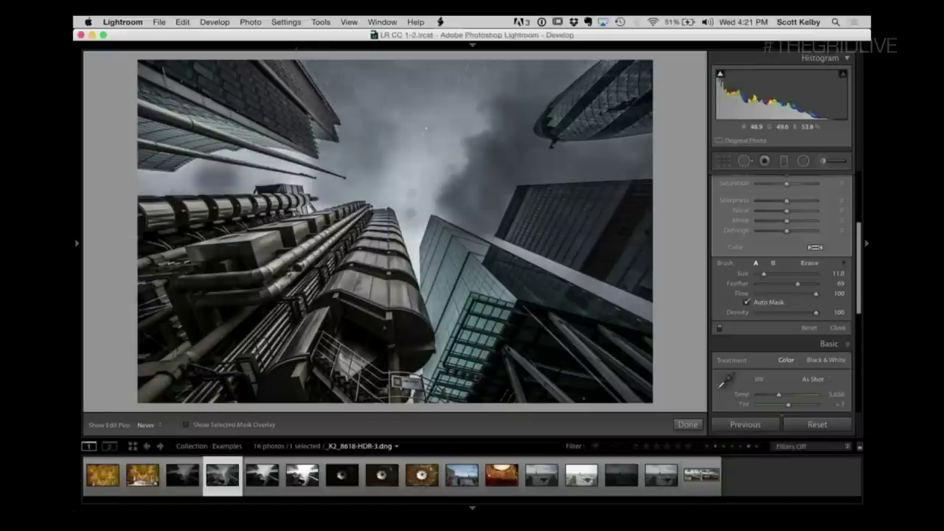
drag(324, 207, 303, 198)
mouse_move(410, 228)
mouse_down()
mouse_move(422, 239)
mouse_move(405, 251)
mouse_move(394, 231)
mouse_move(420, 273)
mouse_move(393, 248)
mouse_up()
drag(309, 174, 223, 152)
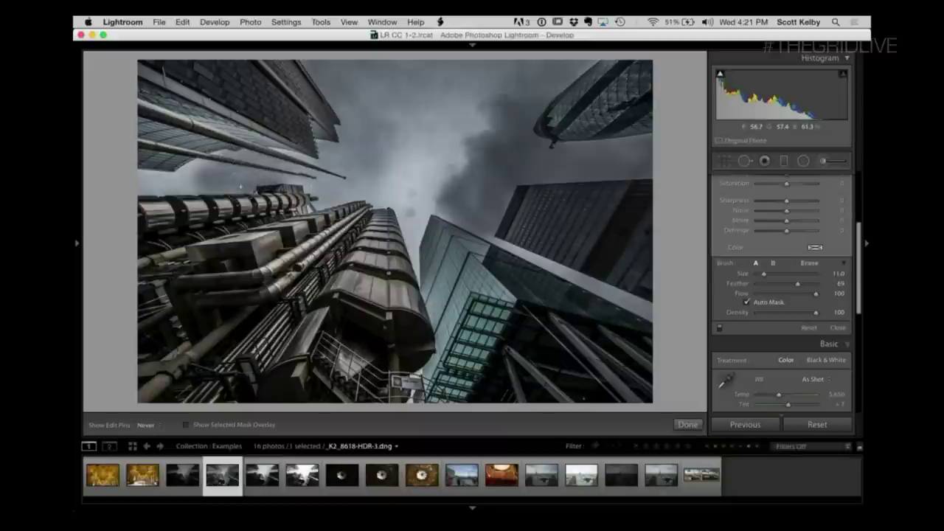
key(h)
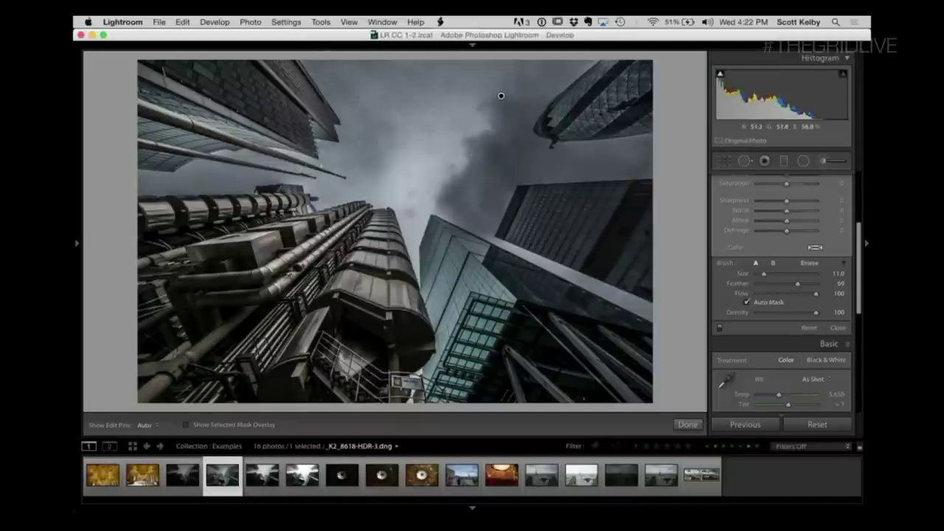
Darken the bright diagonal ledge of the dark building and erase brush spill along the edge of the green glass tower.
key(h)
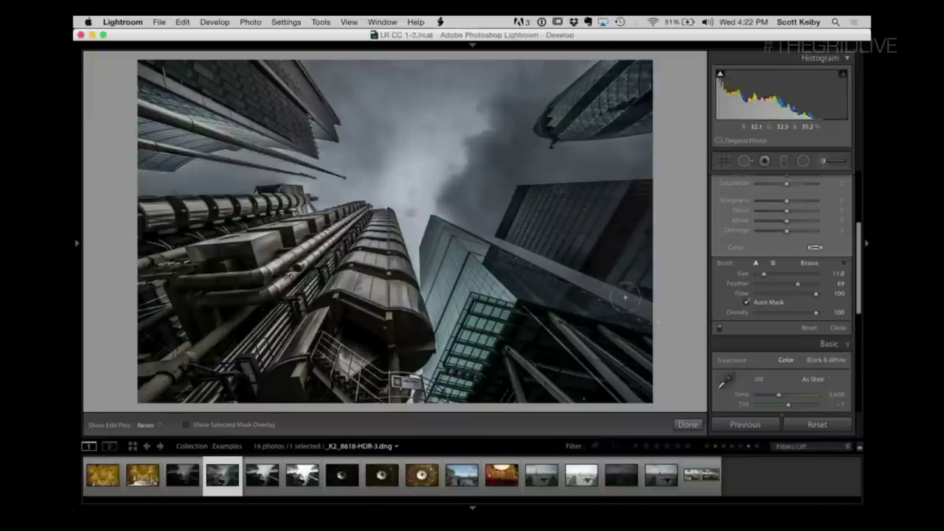
key(h)
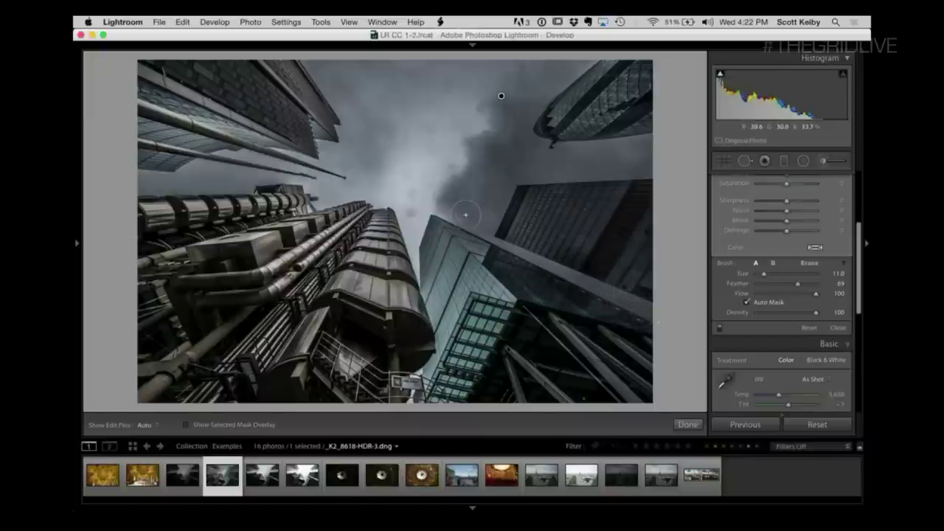
key(alt)
key(h)
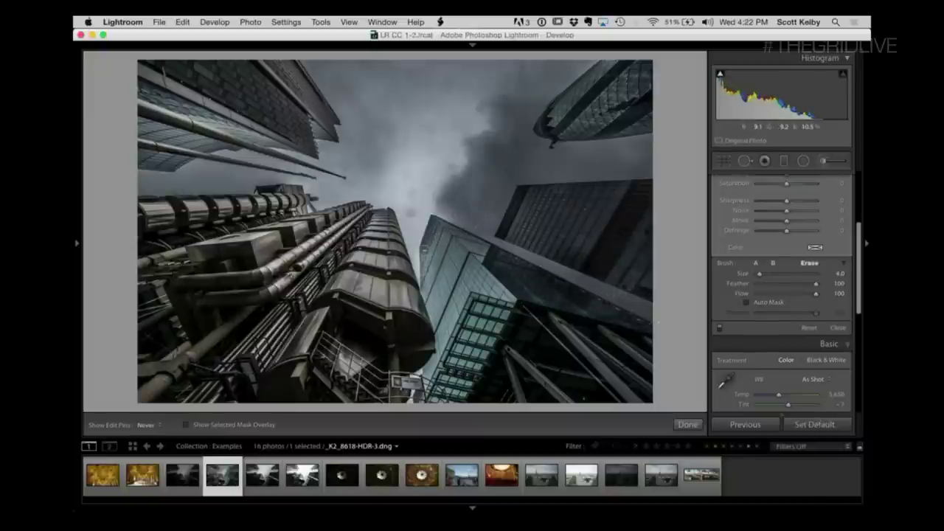
key(h)
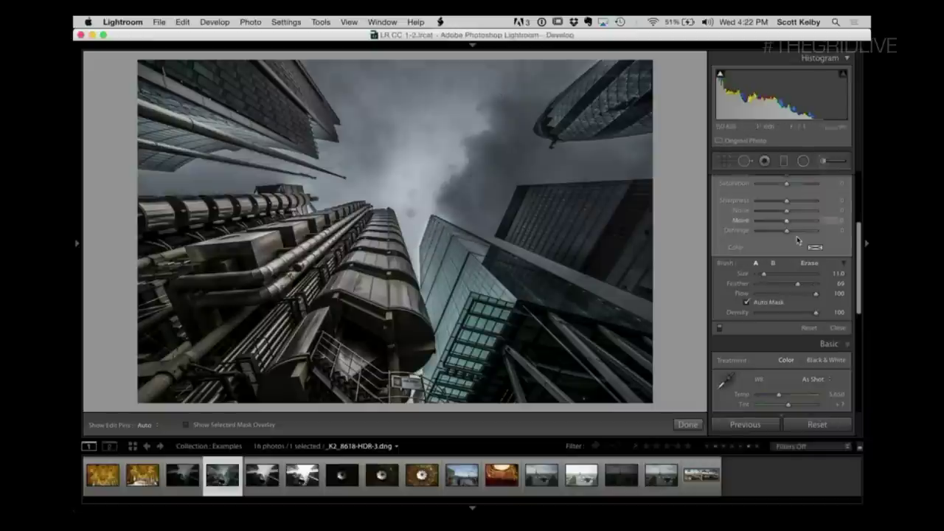
Lower the sky brush adjustment's Exposure slightly and set its Contrast to 32 and Clarity to 33.
scroll(805, 230, up, 5)
scroll(797, 233, down, 1)
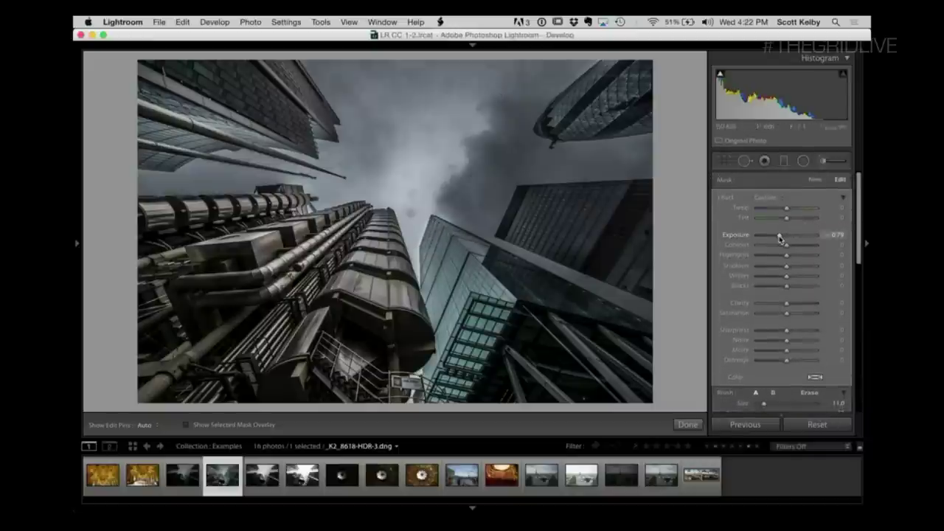
drag(781, 238, 780, 239)
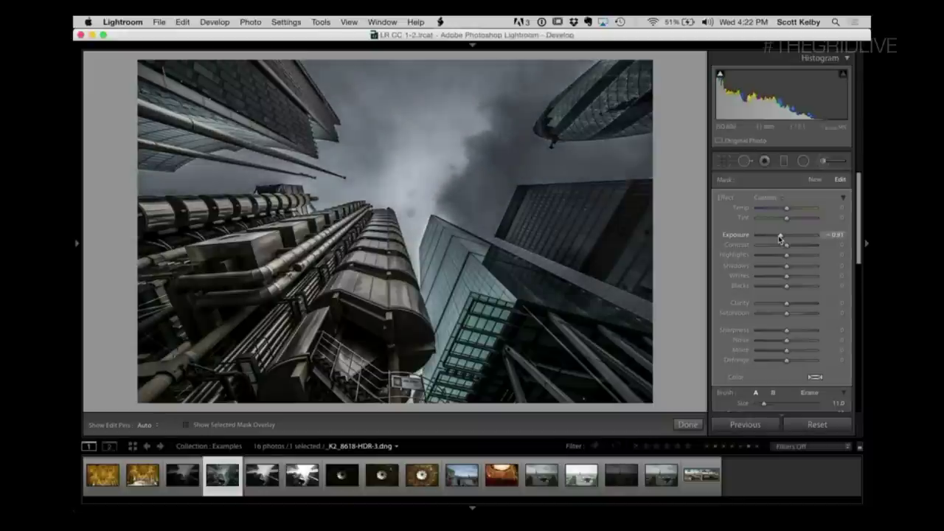
drag(786, 248, 798, 252)
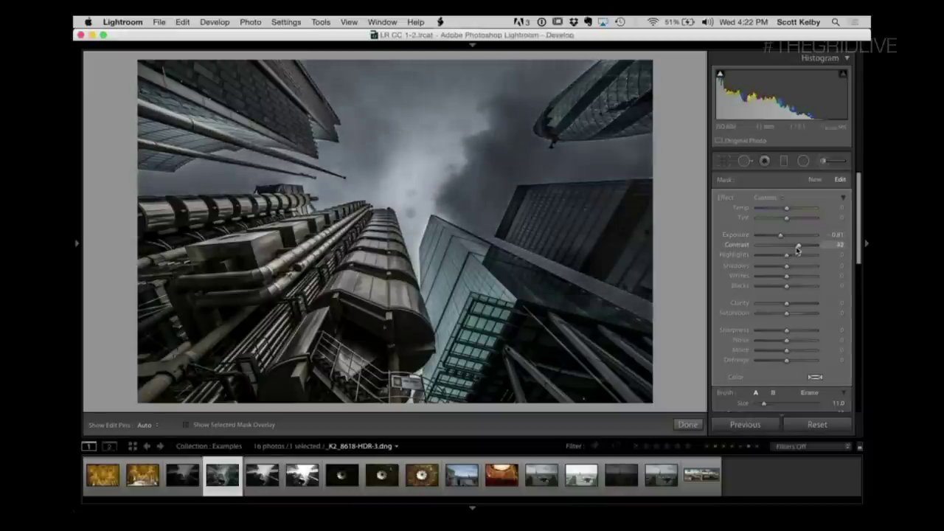
drag(786, 304, 798, 307)
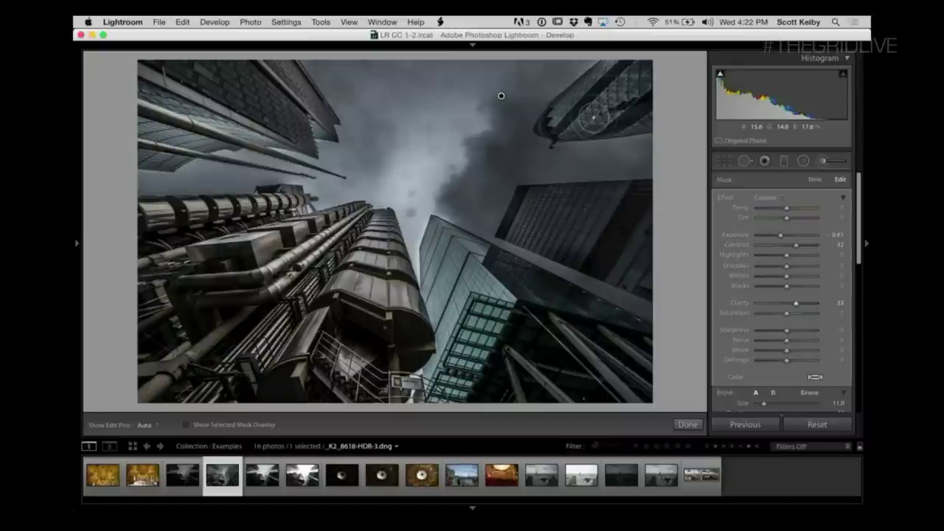
Start a new brush adjustment with all effect sliders reset and Exposure set to 0.43.
click(828, 162)
click(828, 161)
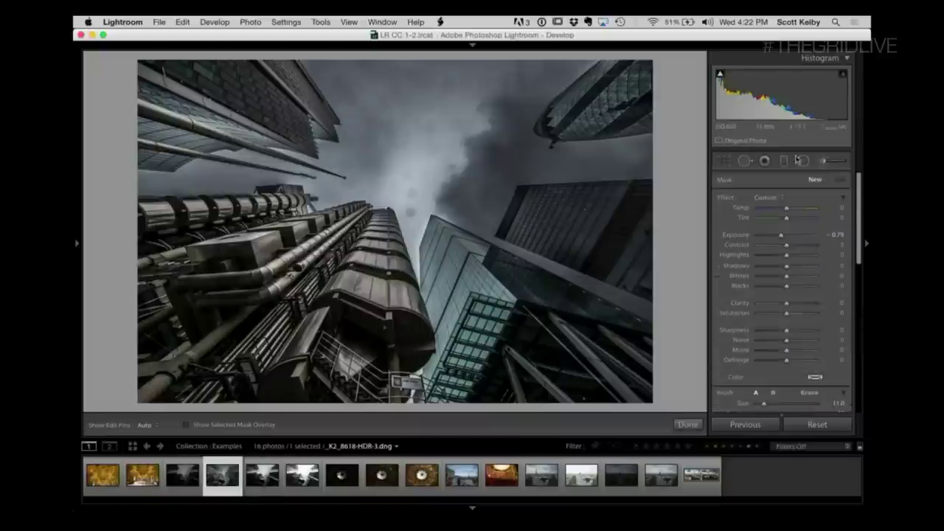
double_click(726, 197)
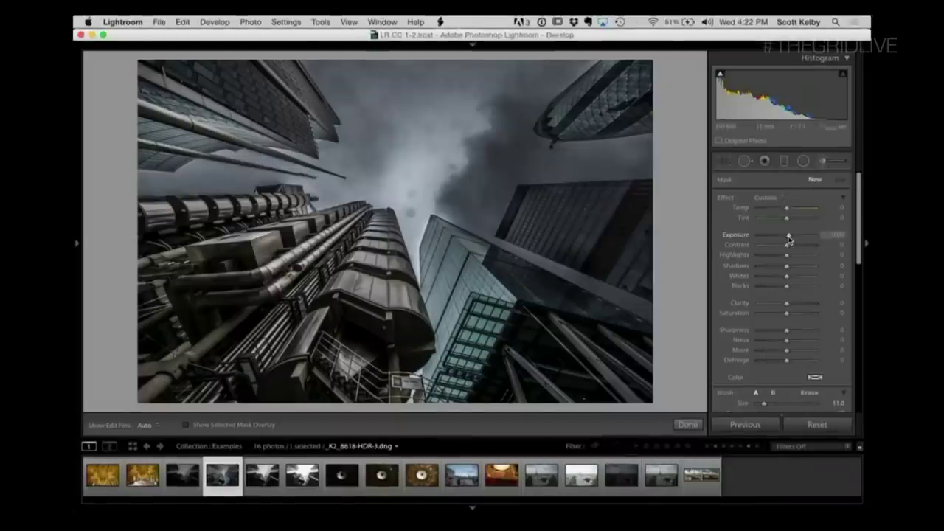
drag(788, 238, 790, 238)
Paint the brightening brush over the curved glass tower, the diagonal beams and the metal tower, and raise its Exposure to 0.59.
mouse_move(574, 114)
mouse_down()
mouse_move(612, 81)
mouse_move(641, 112)
mouse_move(634, 87)
mouse_up()
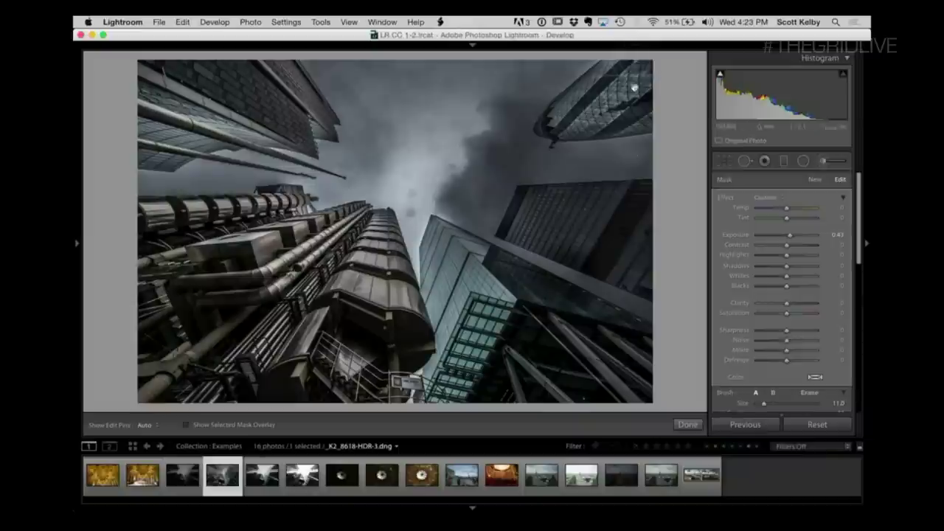
key(h)
mouse_move(531, 337)
mouse_down()
mouse_move(516, 369)
mouse_move(578, 345)
mouse_move(620, 360)
mouse_up()
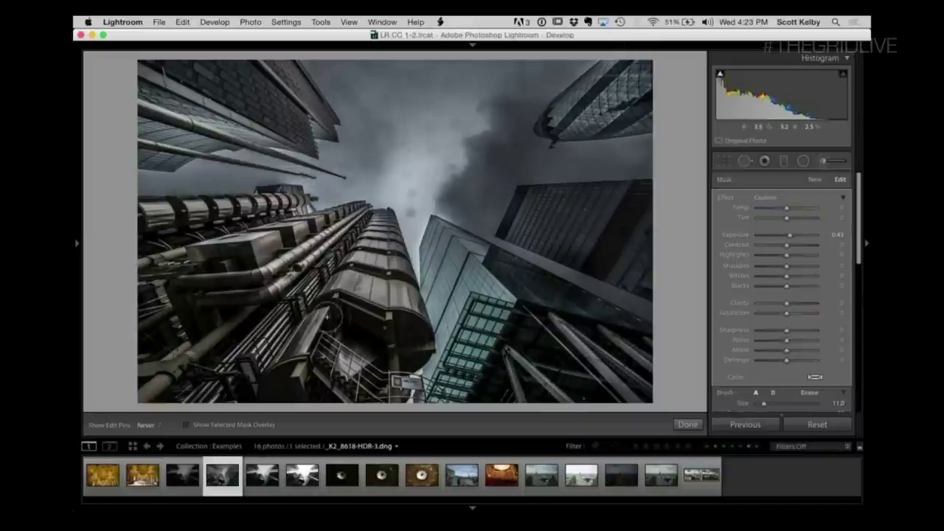
key(h)
drag(788, 236, 791, 236)
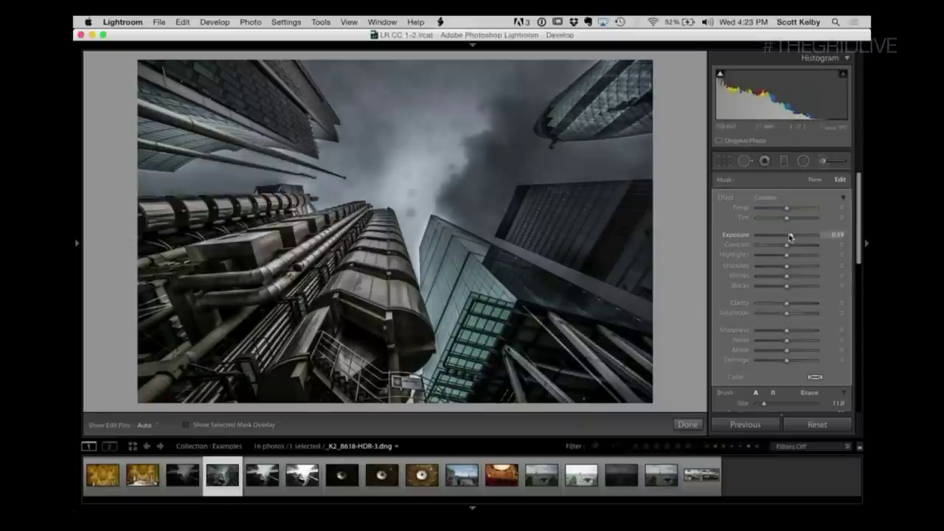
Remove the dark dust spots in the sky using Spot Removal in Clone mode, and close the tool.
click(745, 161)
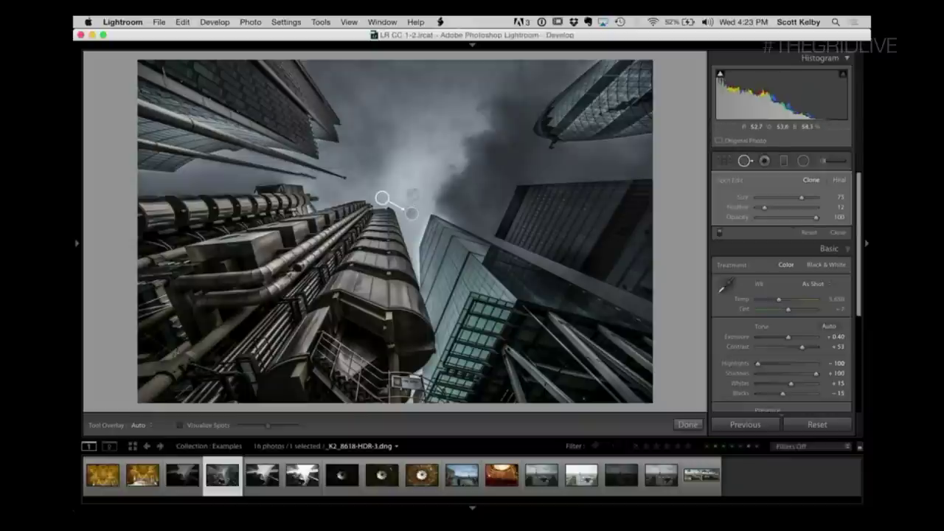
click(452, 166)
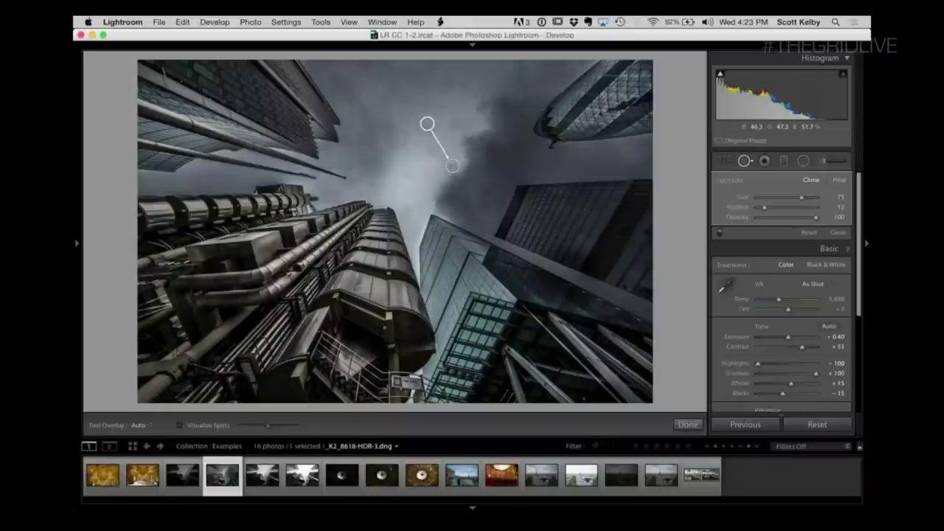
scroll(433, 125, up, 1)
click(451, 87)
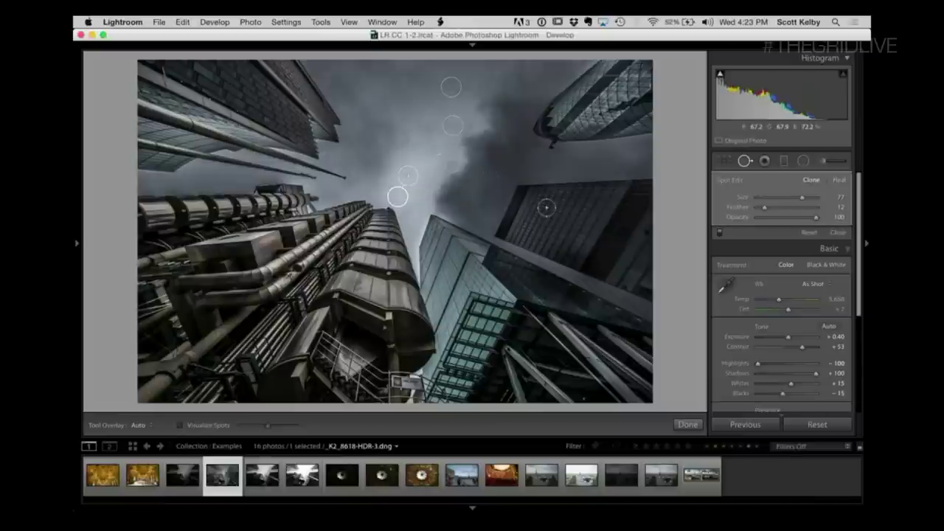
click(686, 425)
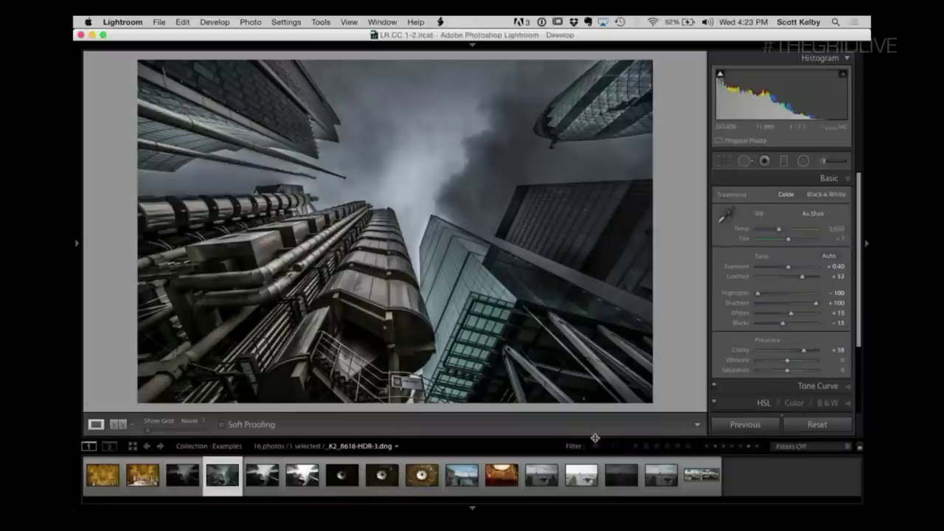
Reveal the hidden Navigator and Collections area and browse through the travel collections.
click(76, 238)
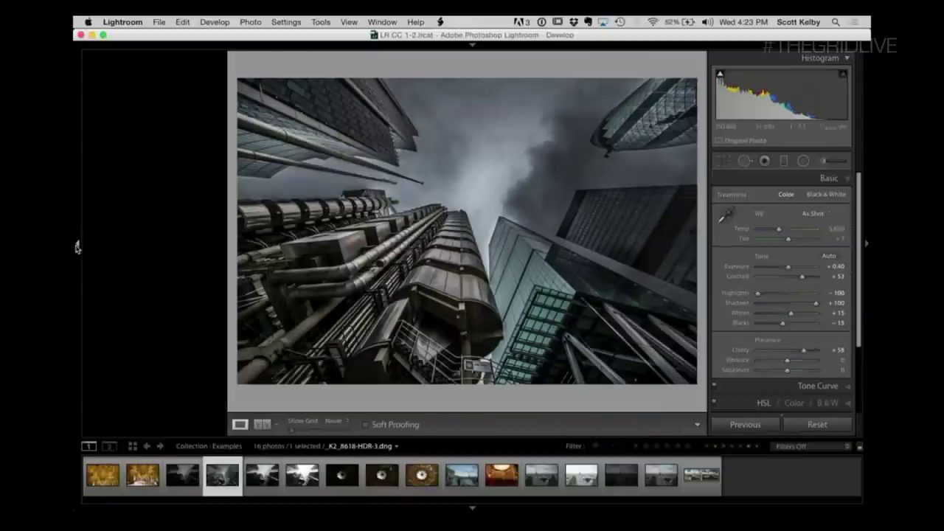
scroll(149, 261, down, 1)
scroll(149, 260, down, 2)
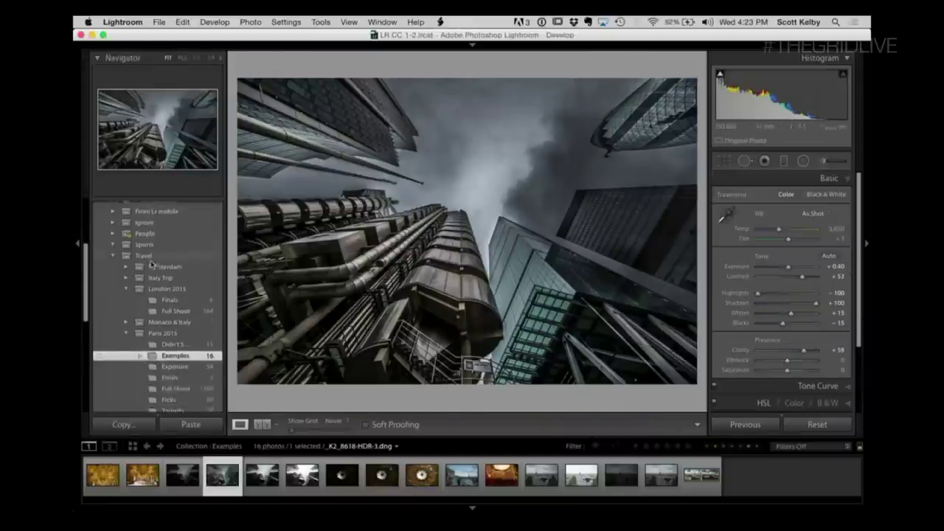
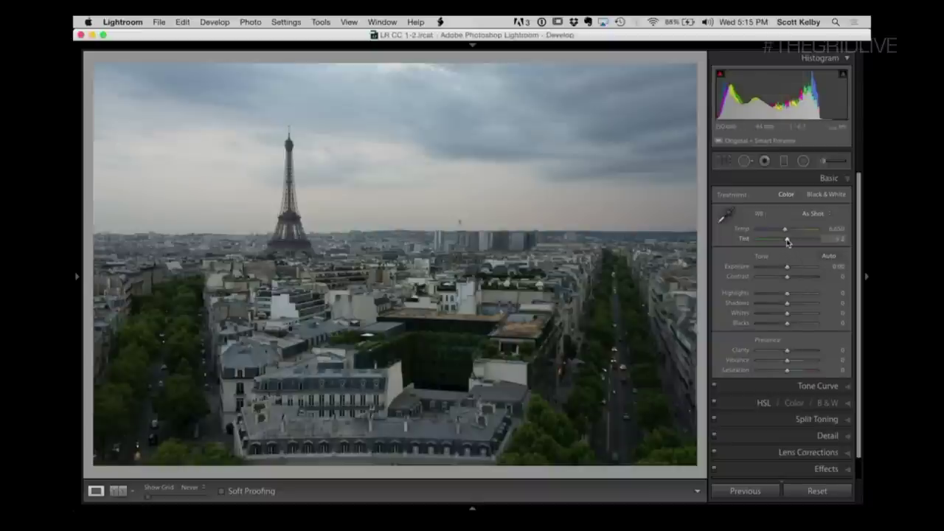
Shift the Paris photo's white balance to Temp 7,773 and Tint +73, comparing it with the original along the way.
drag(787, 242, 800, 242)
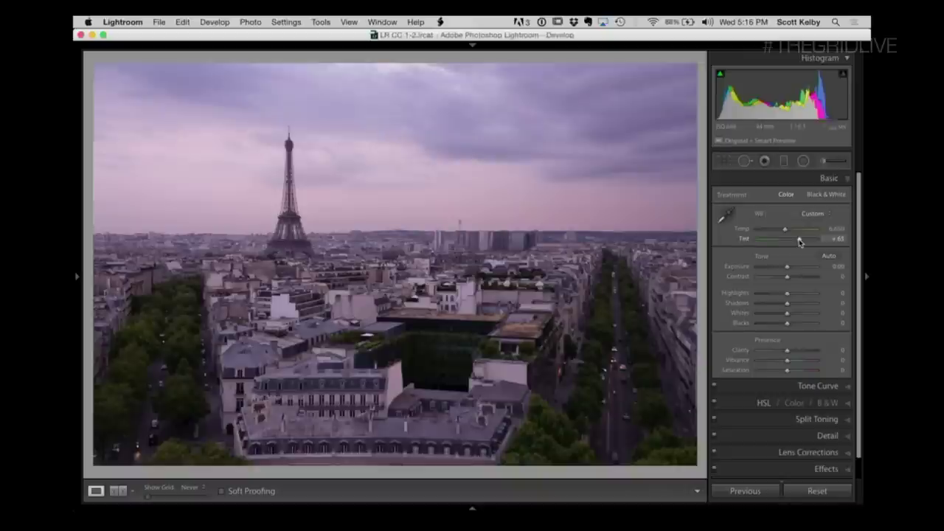
key(backslash)
key(backslash)
key(backslash)
key(backslash)
key(backslash)
key(backslash)
key(backslash)
key(backslash)
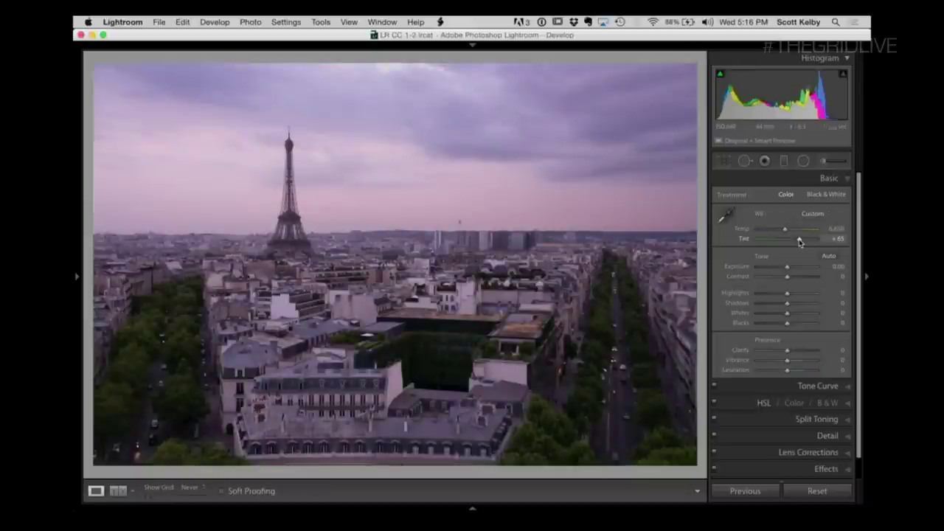
drag(784, 231, 800, 241)
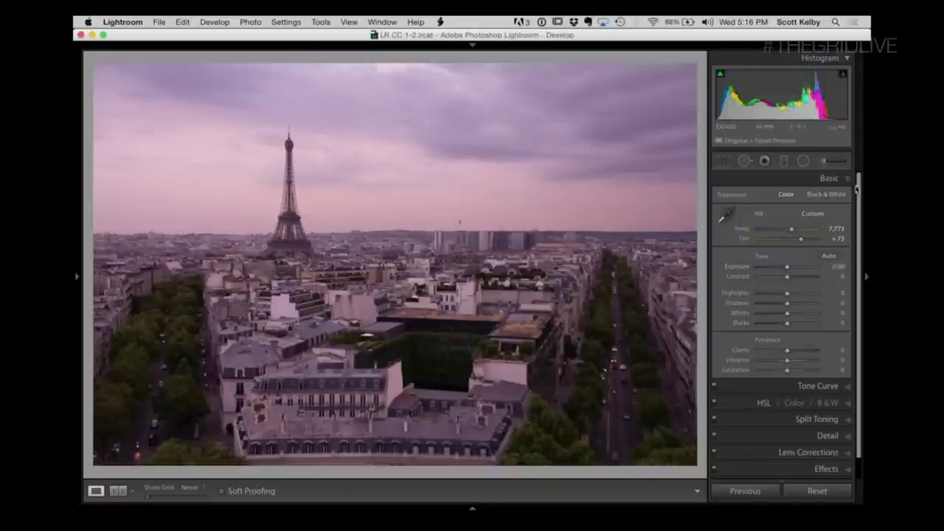
Draw a graduated filter with Exposure −0.72 from the upper edge of the sky down past the horizon.
click(784, 162)
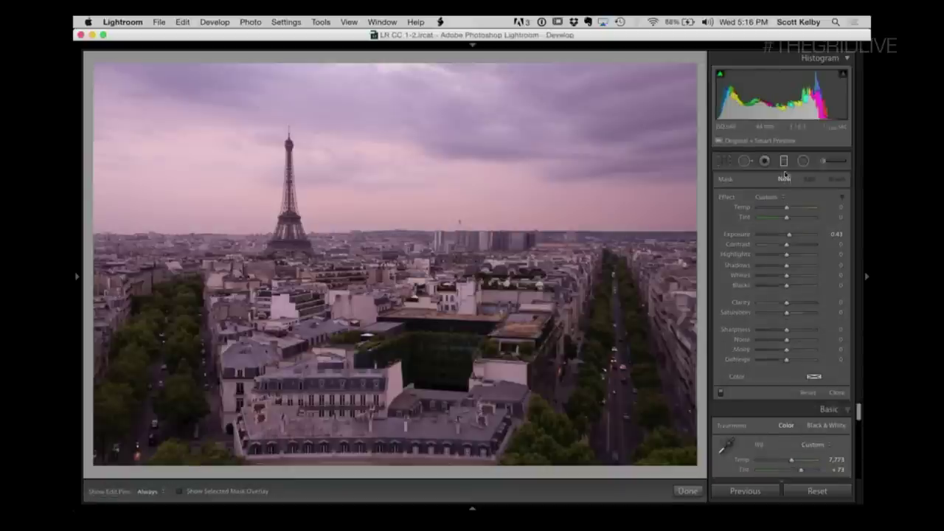
drag(787, 234, 783, 237)
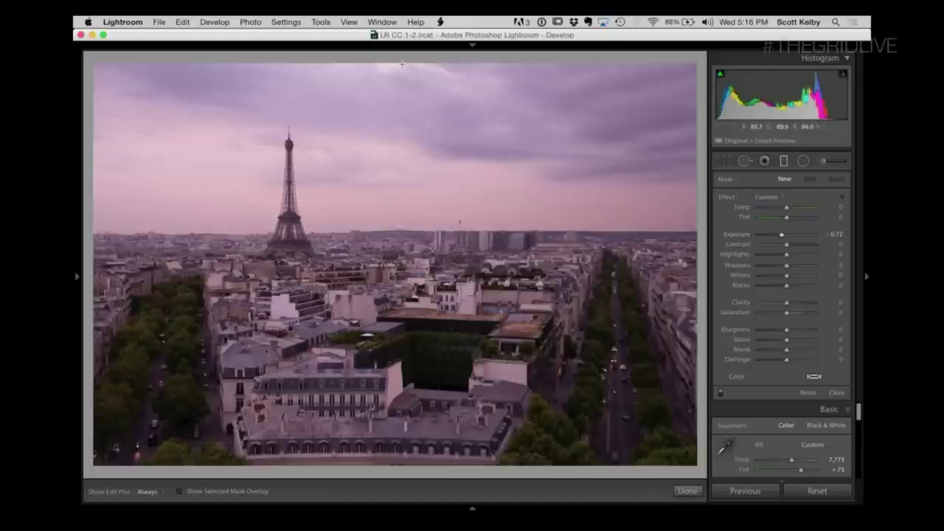
drag(402, 64, 407, 298)
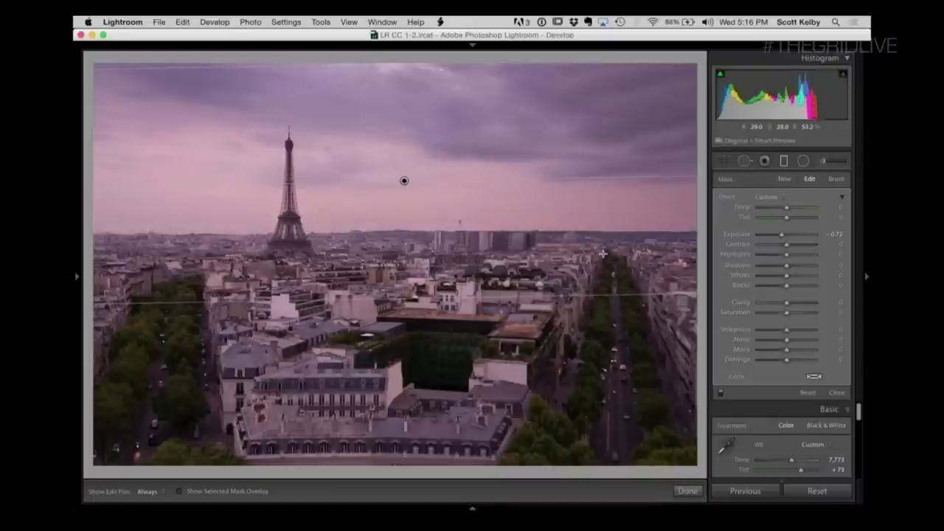
Set the sky gradient's Exposure to −1.35, Contrast to 51, Saturation to 37 and Tint to 7, and close the filter.
drag(783, 238, 801, 250)
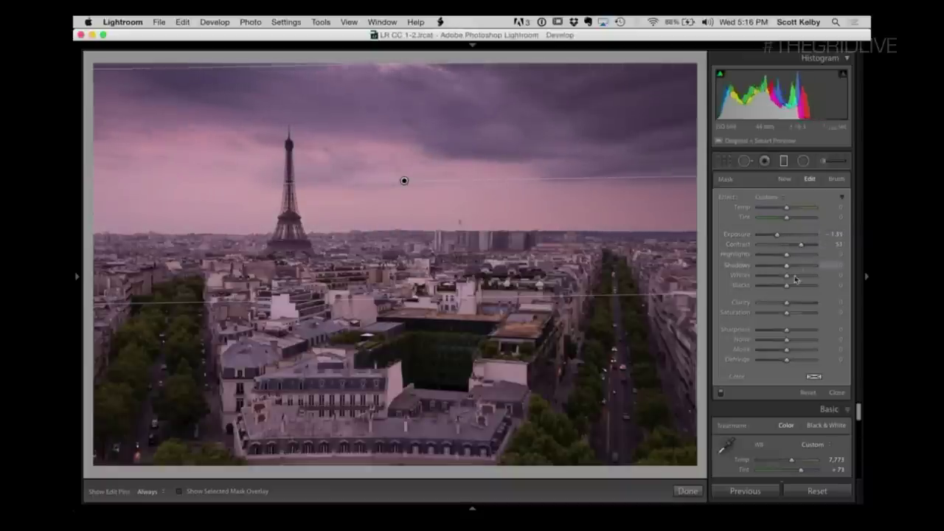
drag(787, 313, 796, 314)
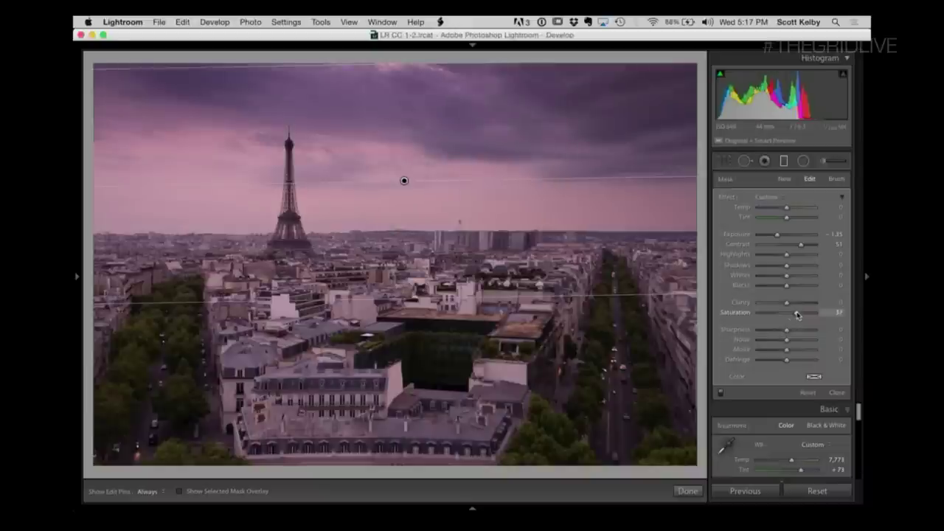
drag(786, 217, 788, 220)
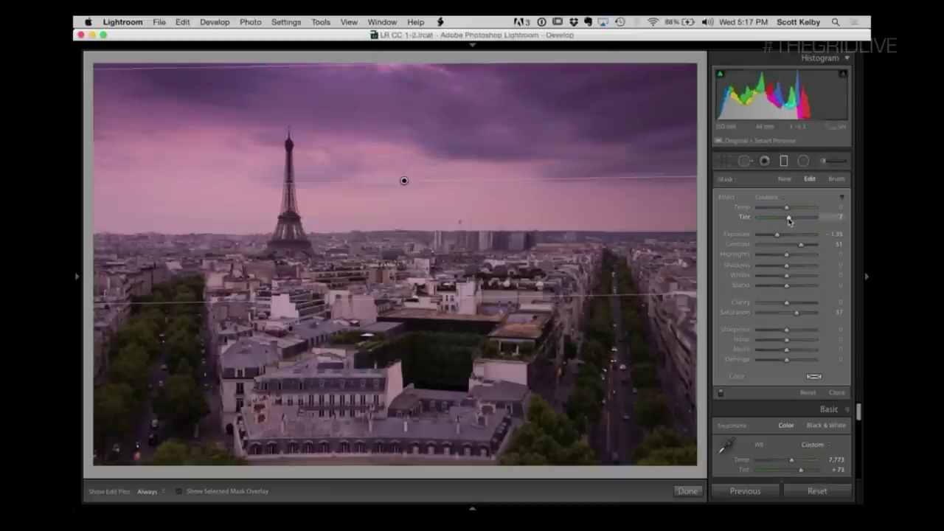
click(784, 162)
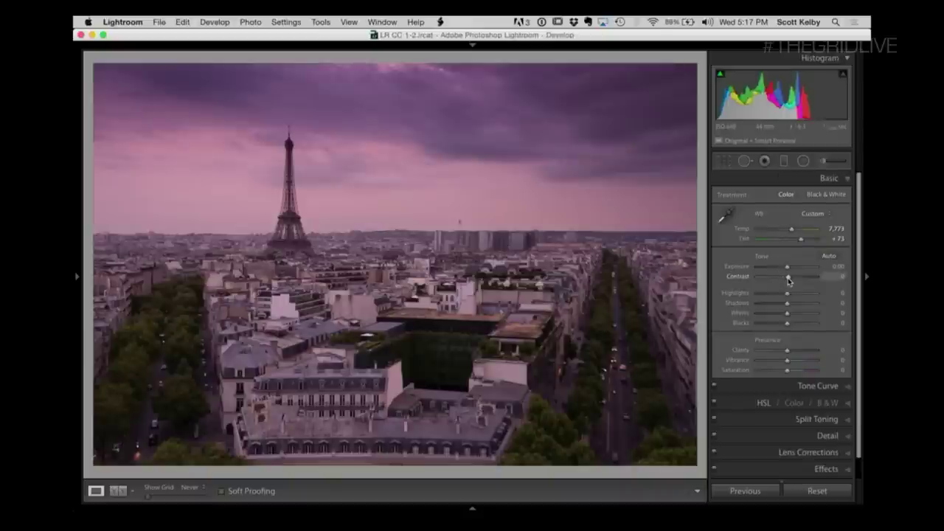
Set the photo's overall Contrast to +34 and the sky gradient's Exposure to −1.14.
drag(788, 280, 797, 281)
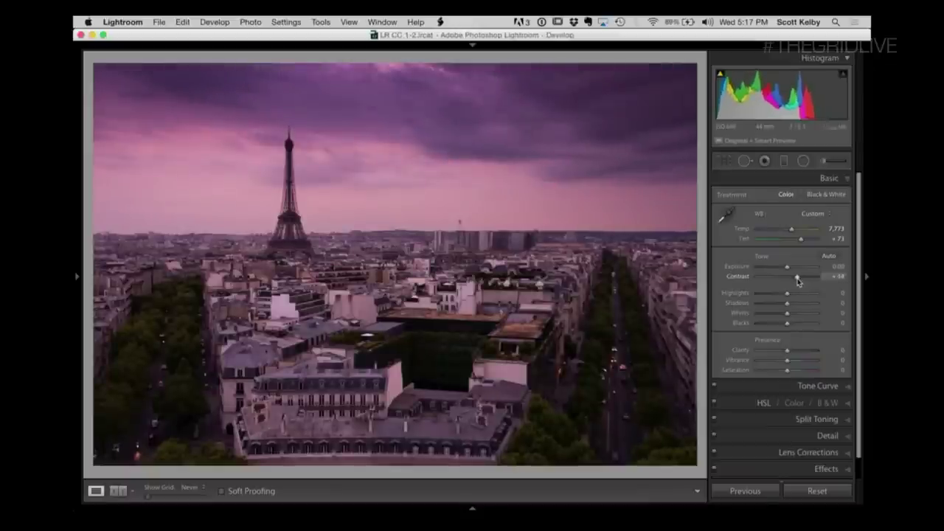
click(783, 161)
click(404, 181)
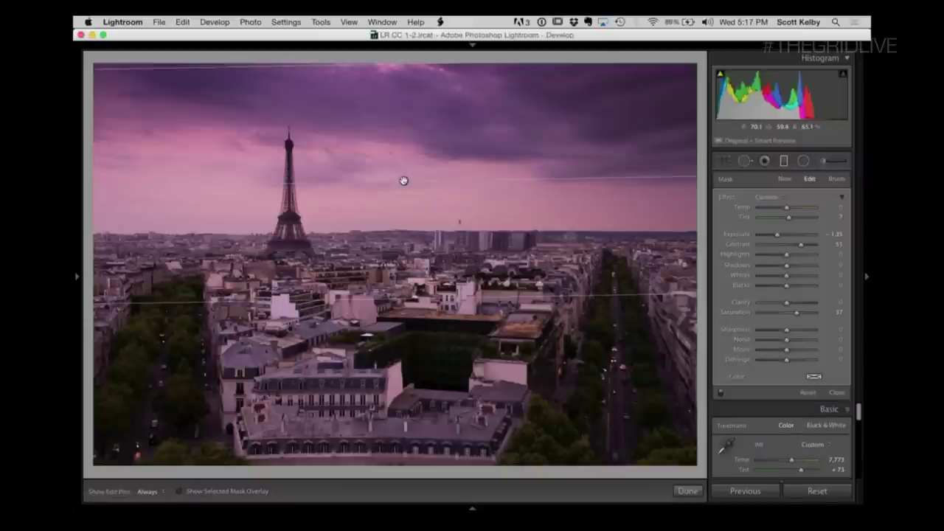
click(779, 236)
drag(780, 238, 781, 240)
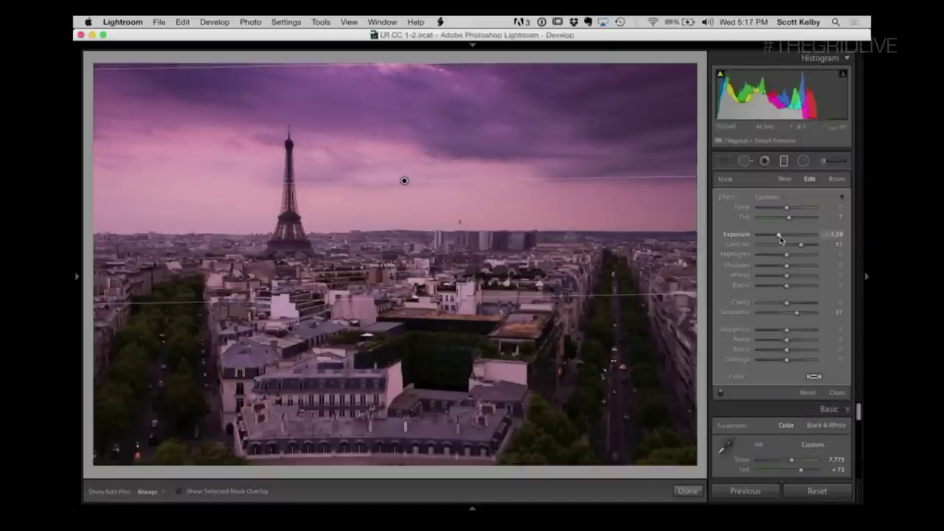
drag(782, 239, 783, 238)
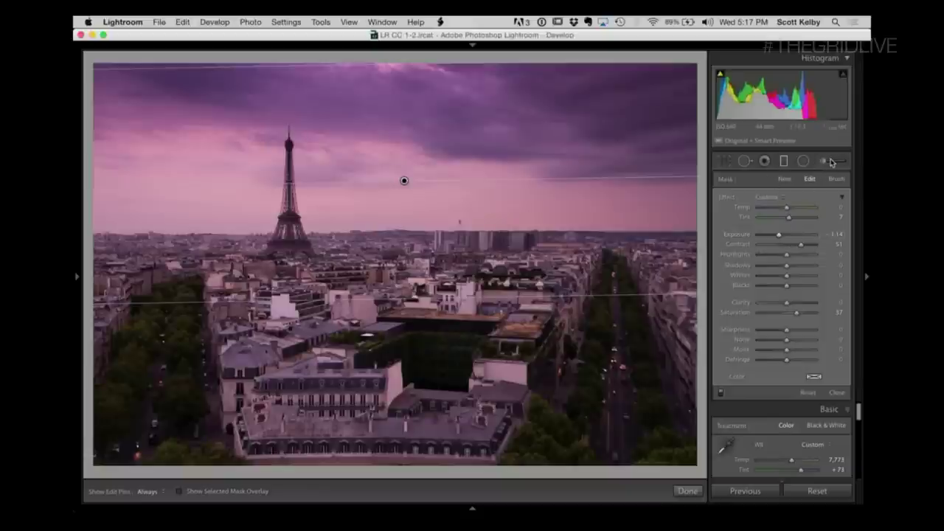
Delete the graduated filter from the sky.
click(827, 161)
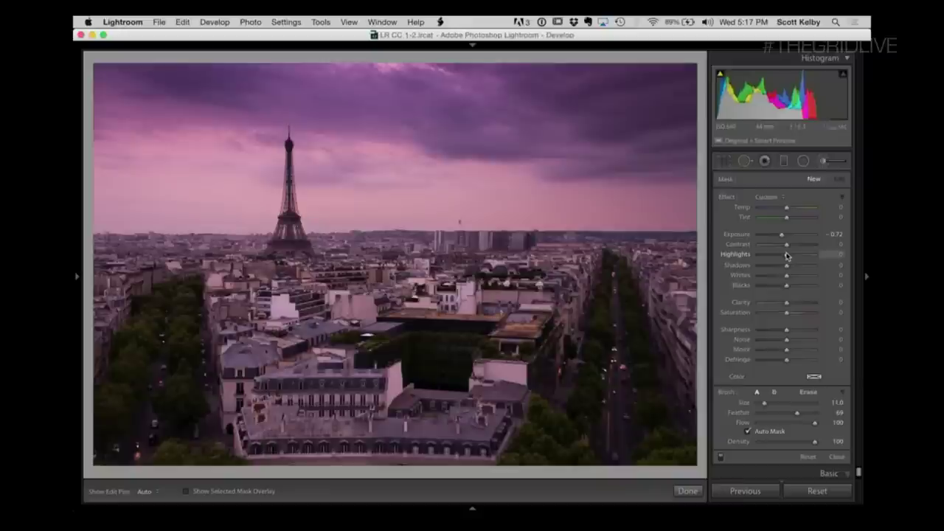
mouse_move(787, 258)
mouse_down()
mouse_move(717, 263)
mouse_move(785, 262)
mouse_up()
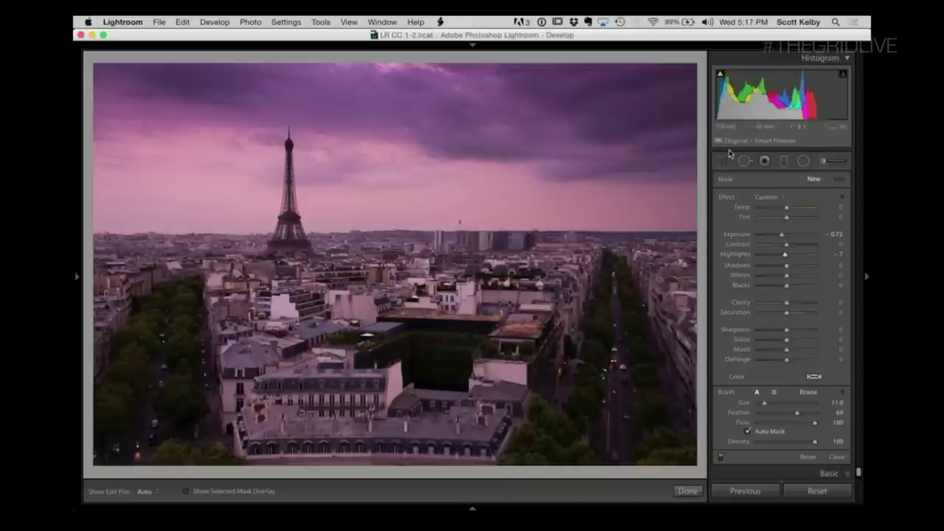
click(784, 163)
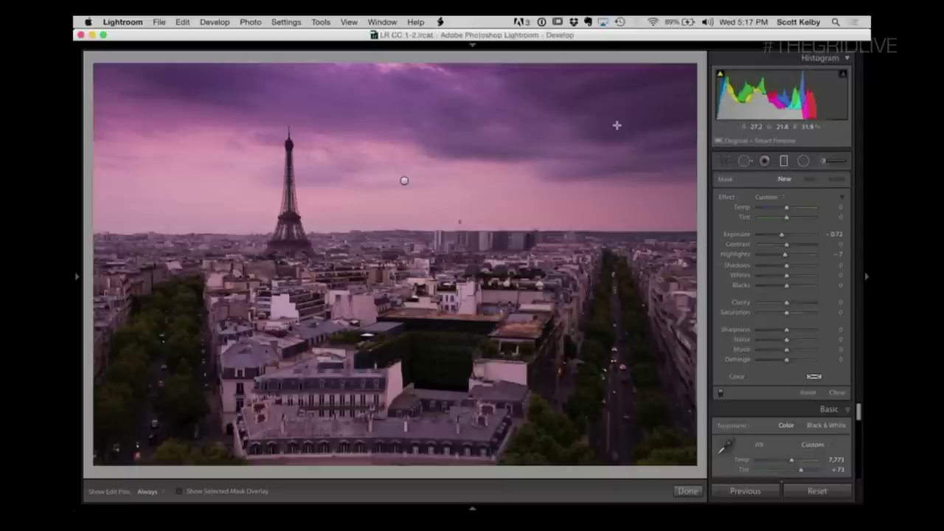
click(404, 181)
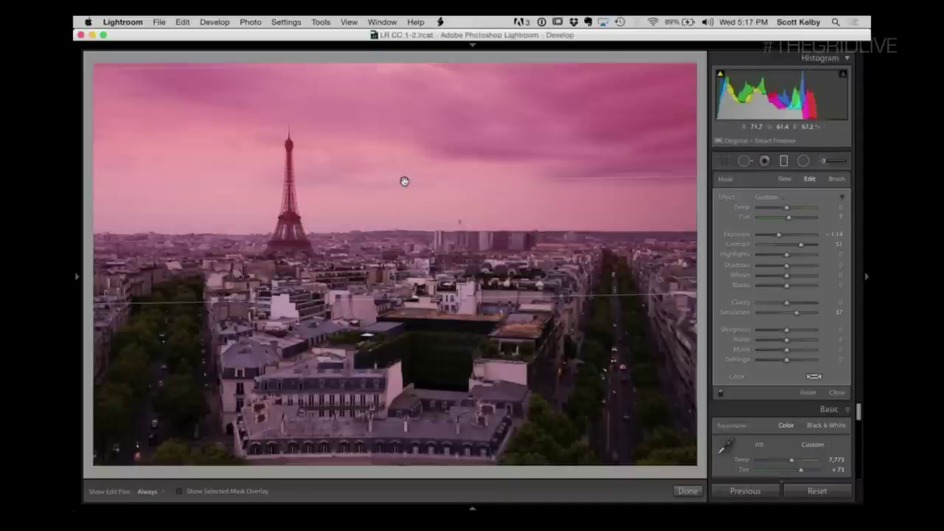
key(Delete)
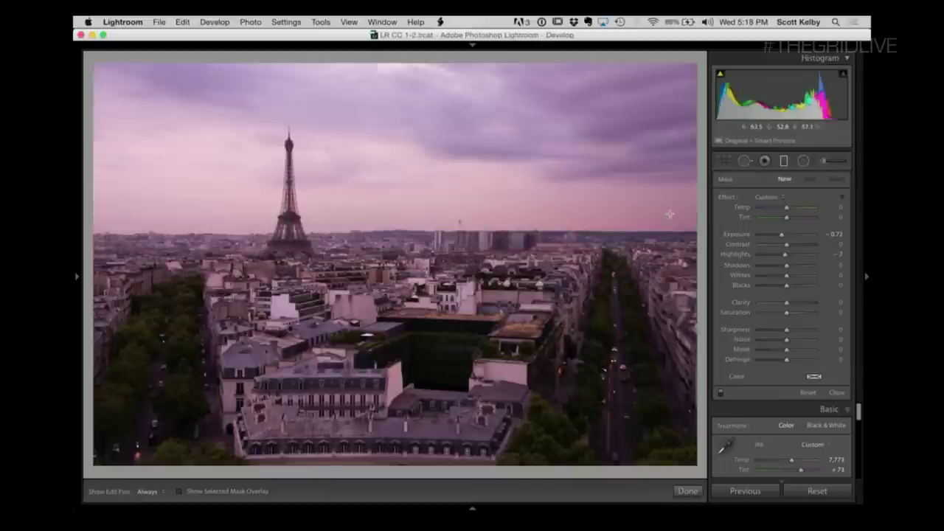
drag(786, 259, 738, 259)
double_click(757, 256)
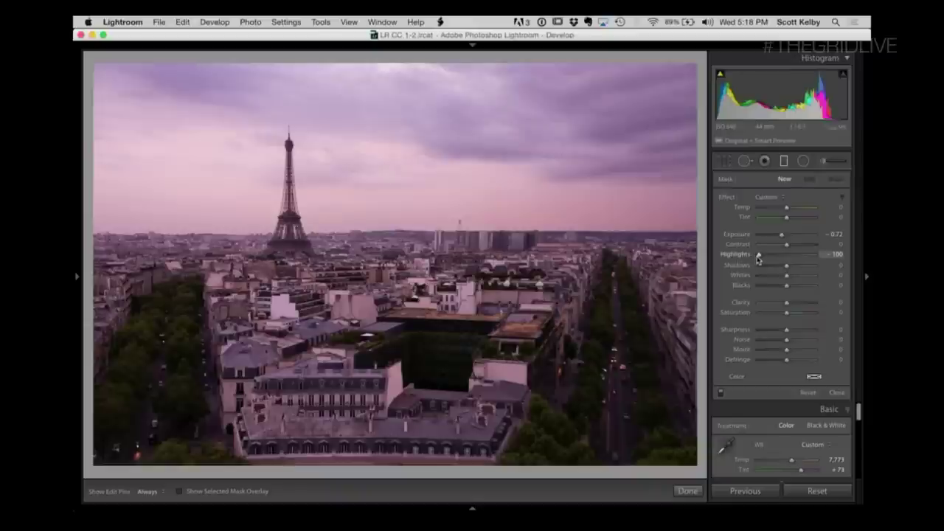
click(827, 165)
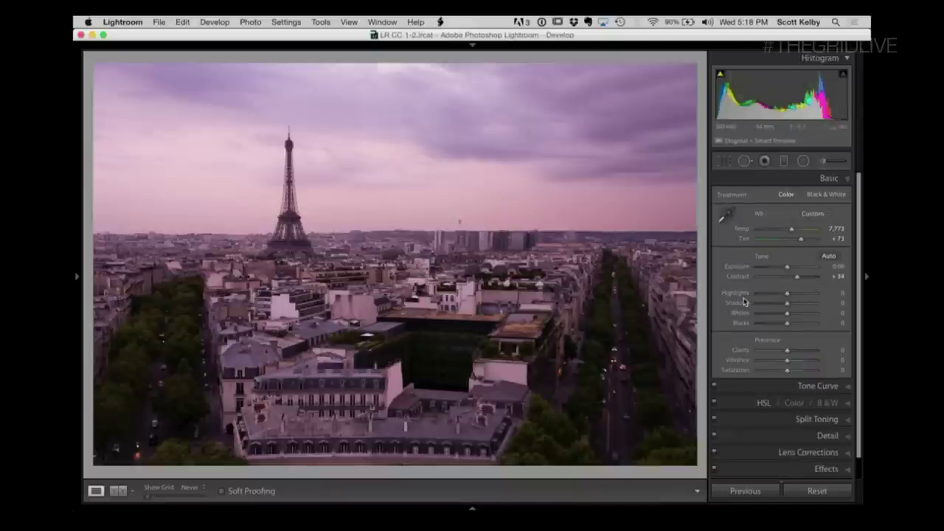
Set the photo's overall Highlights to −100 and Shadows to +82.
drag(785, 295, 751, 297)
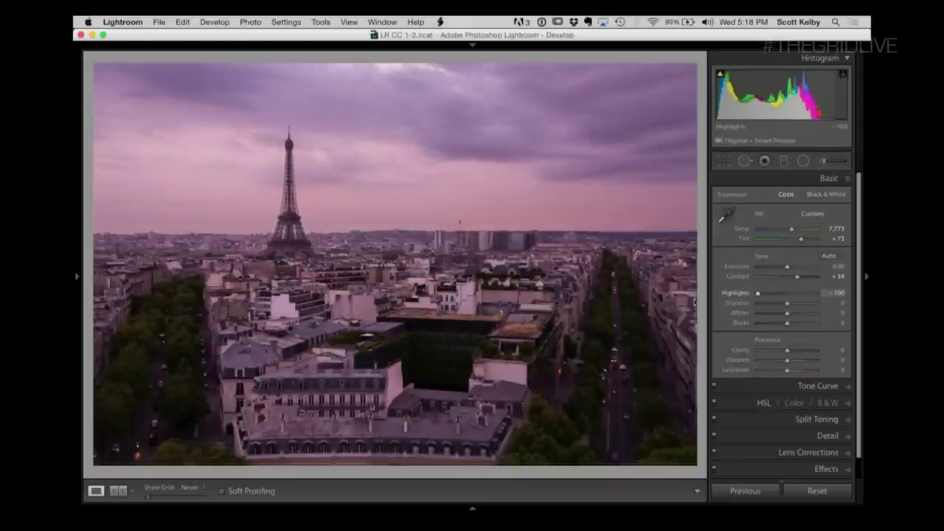
drag(757, 301, 777, 303)
drag(782, 302, 695, 300)
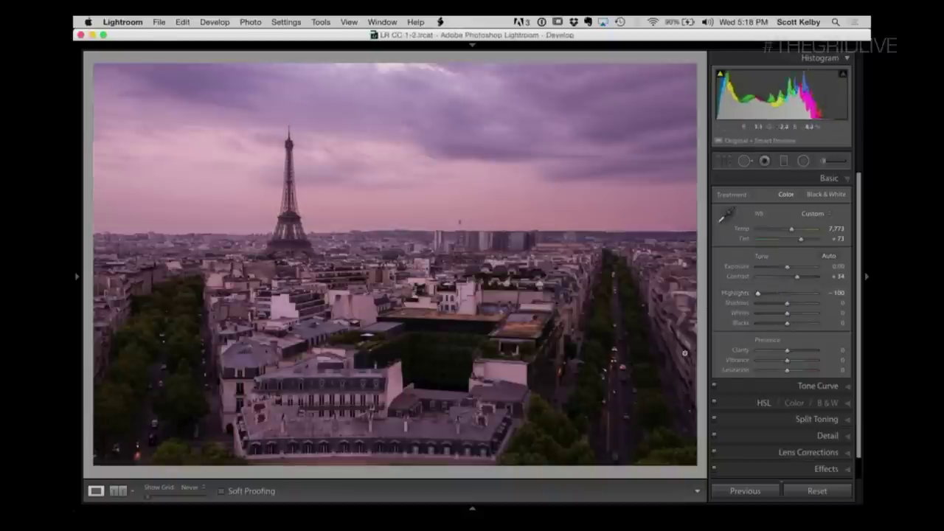
drag(787, 303, 811, 305)
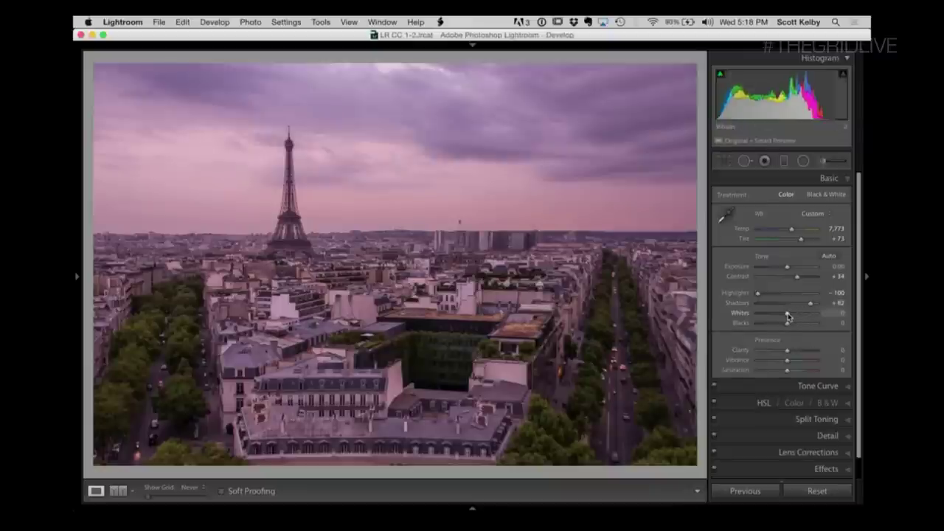
Set the photo's Whites to +49, Blacks to −42, Clarity to +33 and Exposure to −0.45.
mouse_move(788, 314)
mouse_down()
mouse_move(801, 314)
mouse_move(774, 327)
mouse_up()
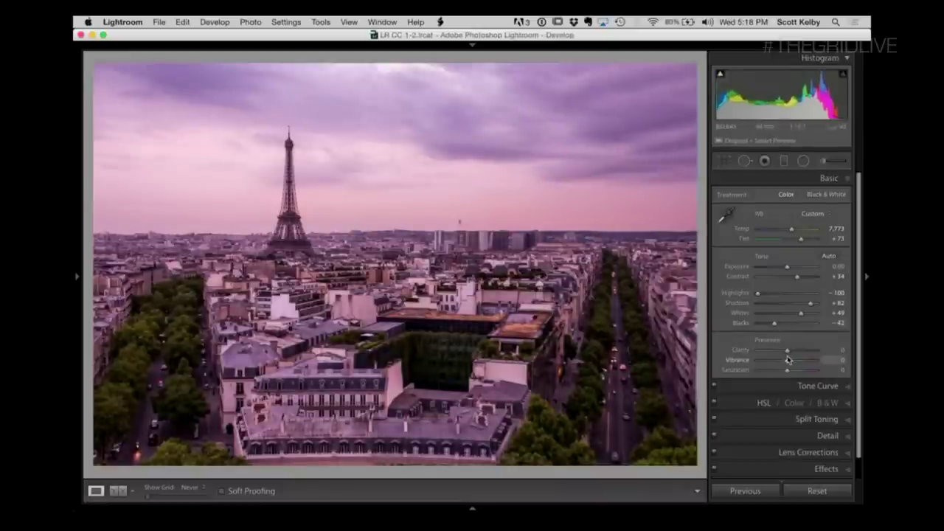
drag(787, 352, 796, 355)
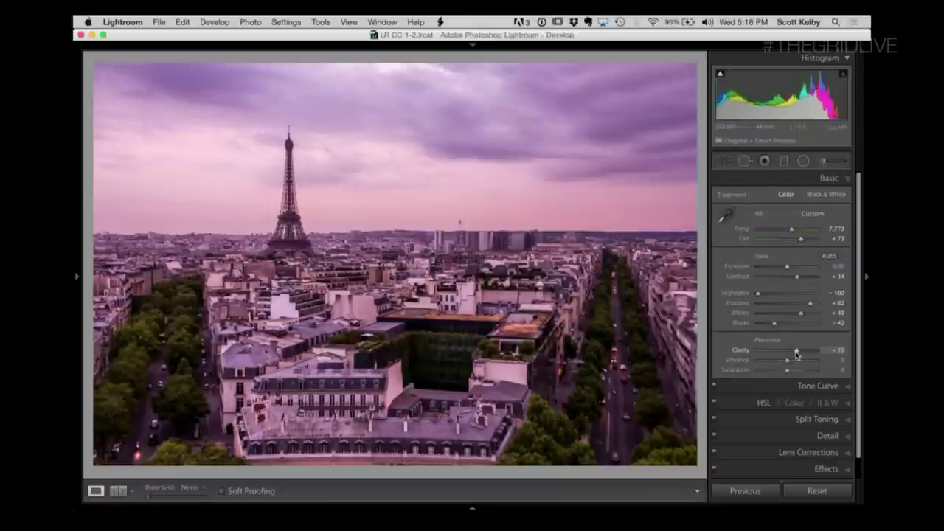
drag(787, 266, 784, 266)
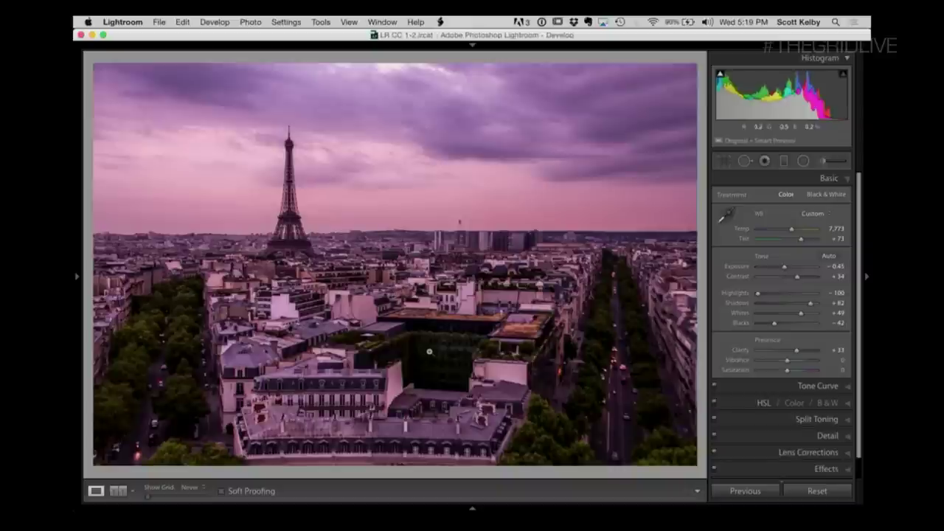
Start an adjustment brush with Exposure 1.31 and paint over the trees along the avenue on the photo's right side.
click(839, 161)
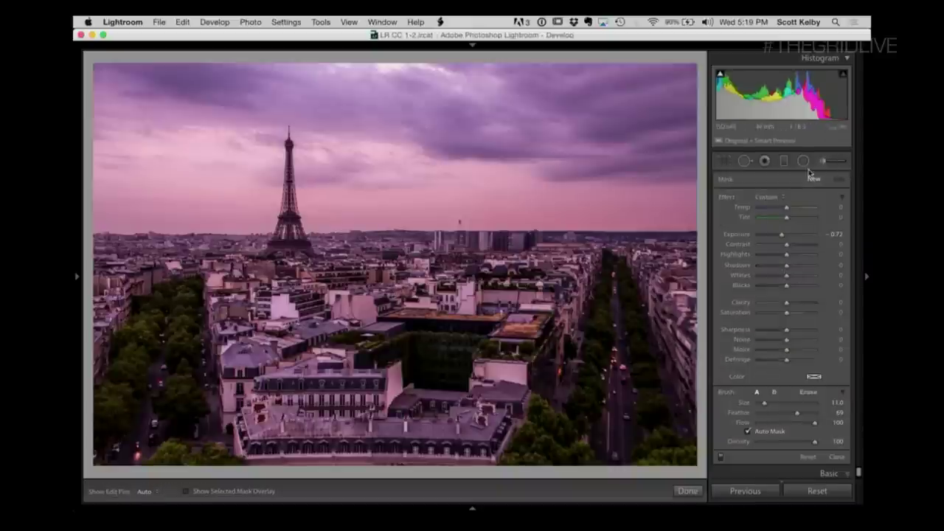
drag(782, 237, 796, 239)
key(h)
mouse_move(588, 456)
mouse_down()
mouse_move(601, 328)
mouse_move(568, 446)
mouse_move(612, 284)
mouse_move(633, 320)
mouse_move(655, 452)
mouse_move(558, 441)
mouse_move(532, 418)
mouse_move(532, 445)
mouse_up()
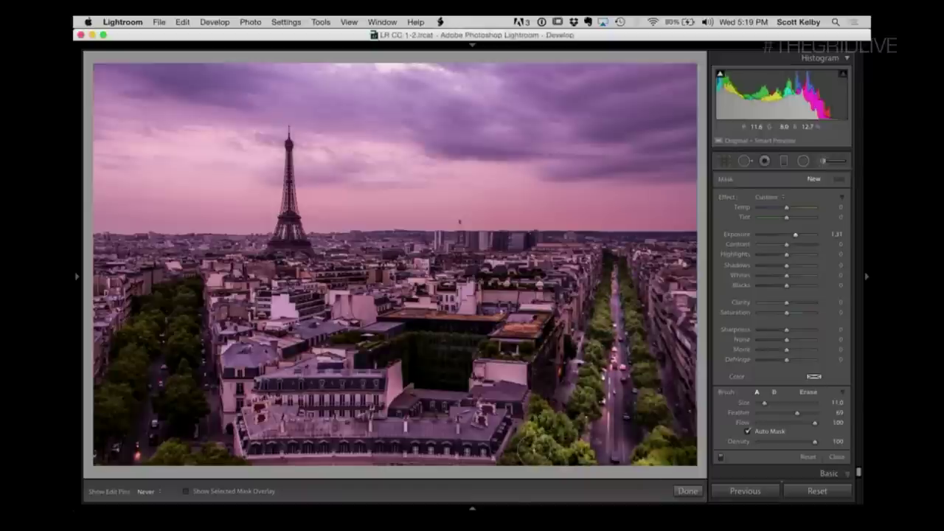
Paint the brightening brush over the left avenue's trees, the green wall in the centre and the right avenue's roadway.
mouse_move(162, 295)
mouse_down()
mouse_move(193, 299)
mouse_move(137, 362)
mouse_move(117, 443)
mouse_move(176, 341)
mouse_move(148, 407)
mouse_move(152, 356)
mouse_up()
mouse_move(140, 442)
mouse_down()
mouse_move(181, 439)
mouse_move(186, 347)
mouse_move(168, 303)
mouse_up()
key(h)
key(h)
mouse_move(405, 357)
mouse_down()
mouse_move(441, 349)
mouse_move(446, 365)
mouse_move(420, 370)
mouse_move(450, 374)
mouse_move(390, 352)
mouse_move(372, 356)
mouse_move(452, 352)
mouse_up()
key(h)
mouse_move(613, 279)
mouse_down()
mouse_move(614, 258)
mouse_move(628, 332)
mouse_move(627, 445)
mouse_up()
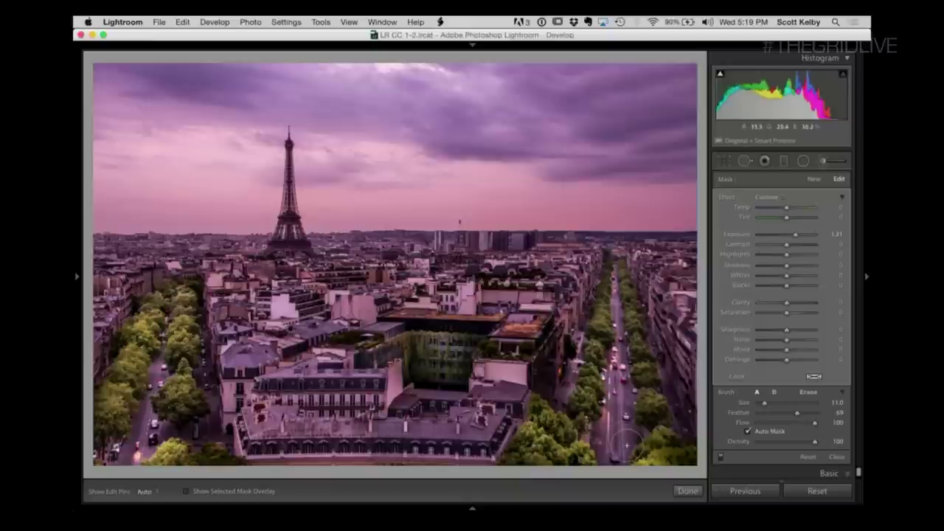
Lower the tree and street brush's Exposure to about 0.9, close the brush and set the photo's overall Contrast to +52.
key(h)
key(h)
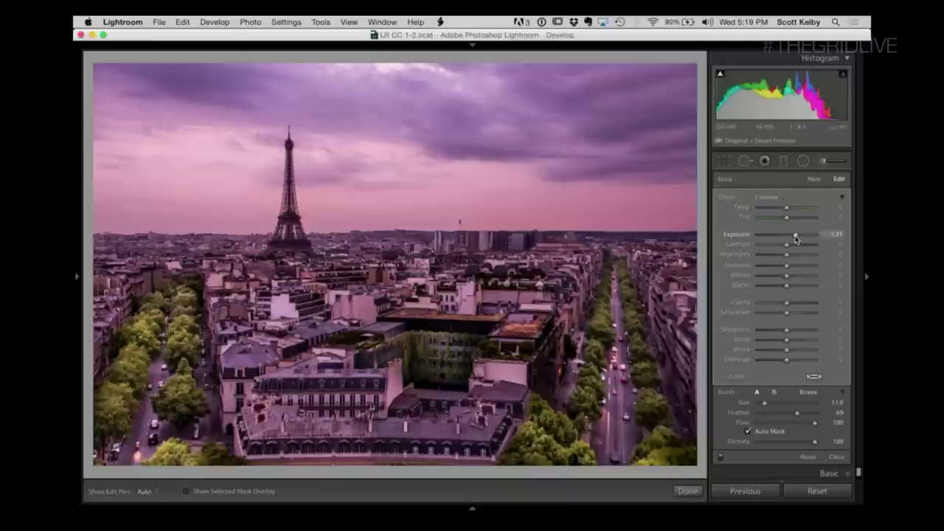
drag(796, 236, 793, 238)
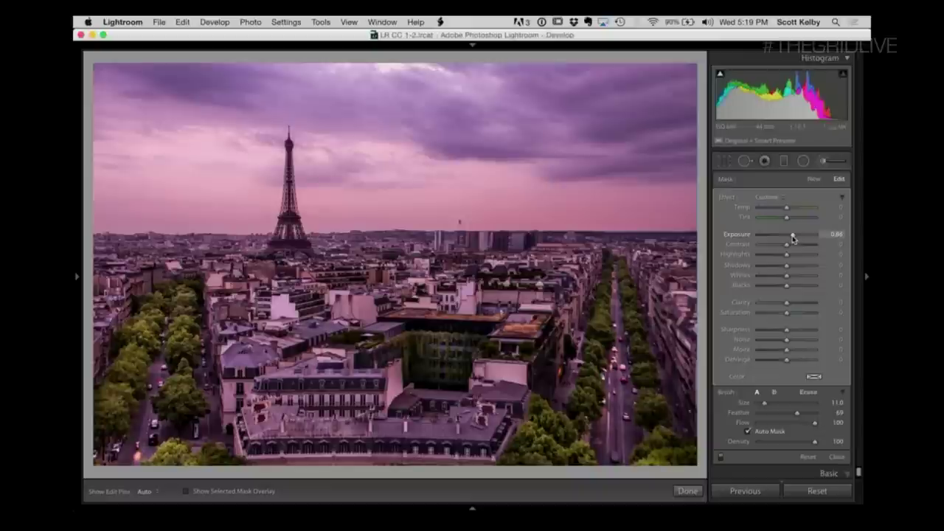
click(832, 161)
drag(797, 276, 802, 277)
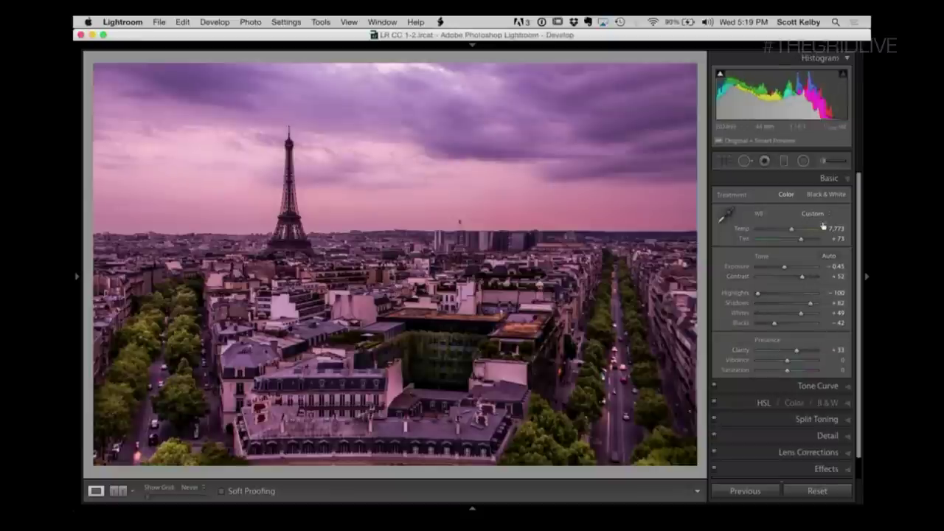
Compare the edited Paris photo with its original before version several times.
key(backslash)
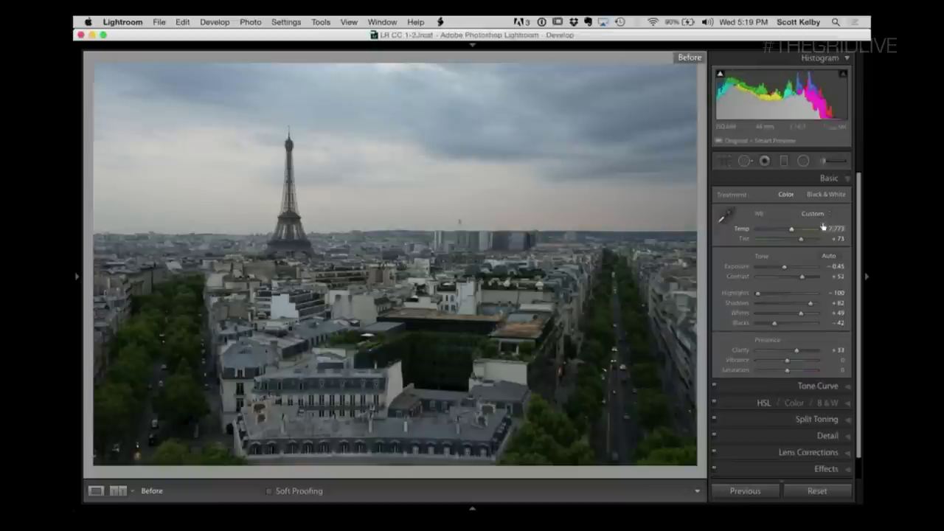
key(backslash)
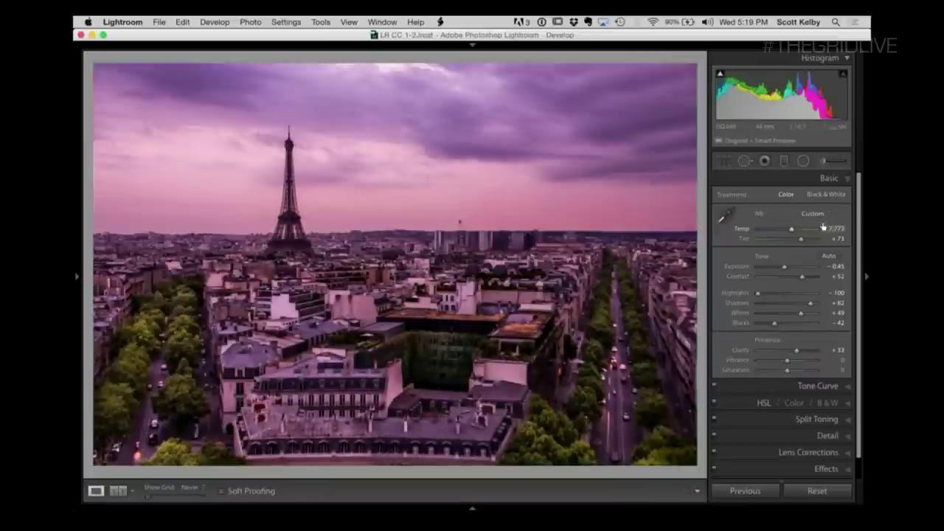
key(backslash)
key(backslash)
key(backslash)
key(backslash)
key(backslash)
key(backslash)
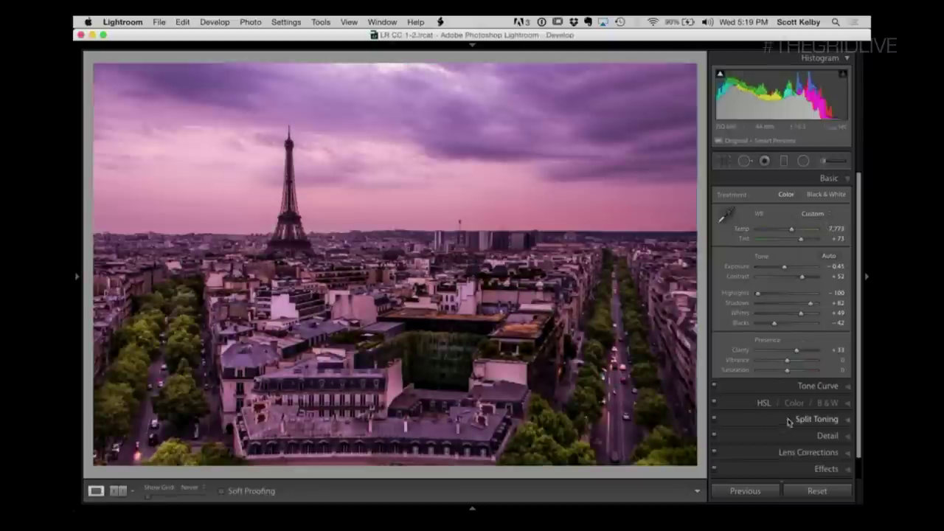